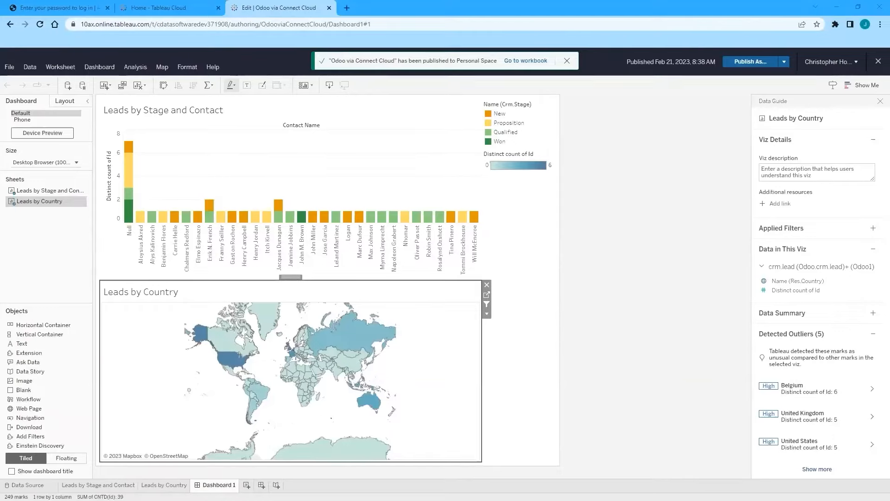
Step: Move over to CData Connect Cloud in the browser
{"action": "left_click", "coordinate": [68, 11]}
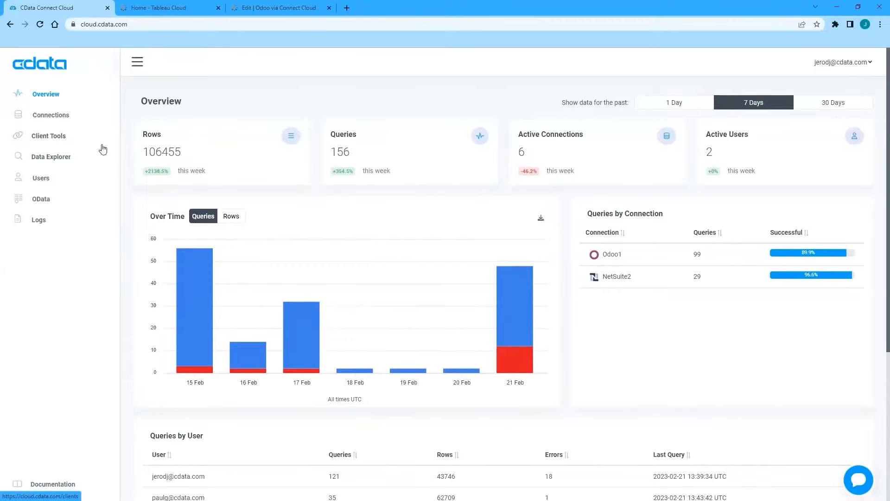
Step: Start a new connection and choose Odoo as the data source
{"action": "left_click", "coordinate": [57, 117]}
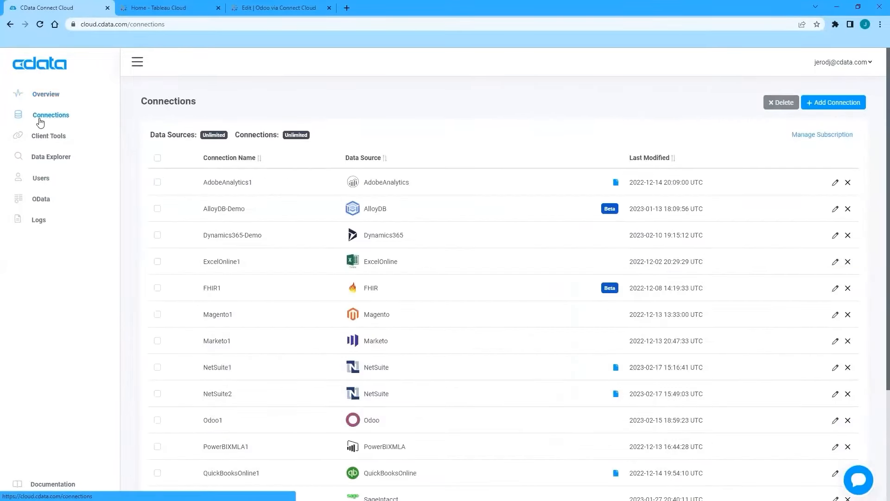
{"action": "left_click", "coordinate": [837, 107]}
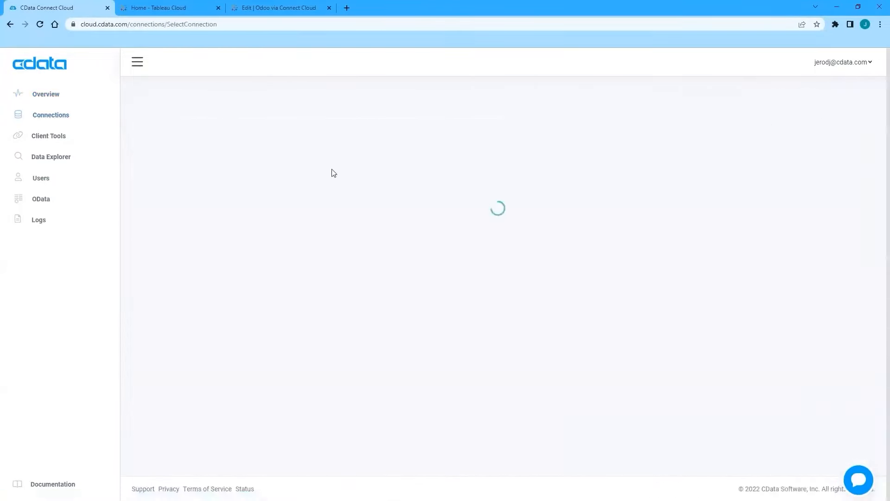
{"action": "left_click", "coordinate": [267, 133]}
{"action": "type", "text": "oDOO"}
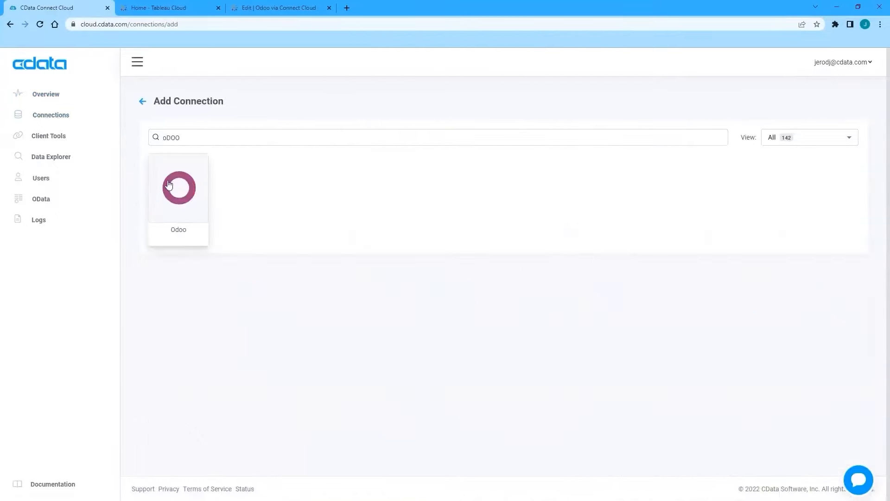
{"action": "left_click", "coordinate": [168, 184]}
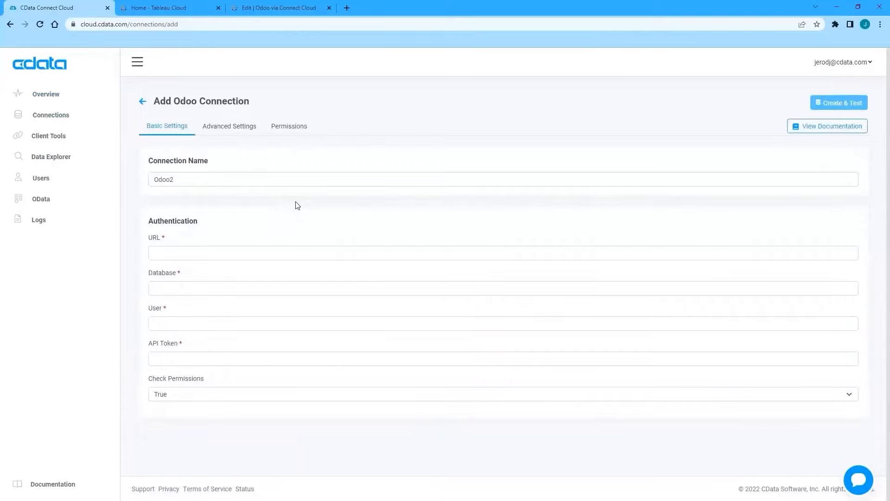
Step: Review the URL, Database, User and API Token fields and the Odoo docs, then back out
{"action": "left_click", "coordinate": [209, 250]}
{"action": "left_click", "coordinate": [185, 290]}
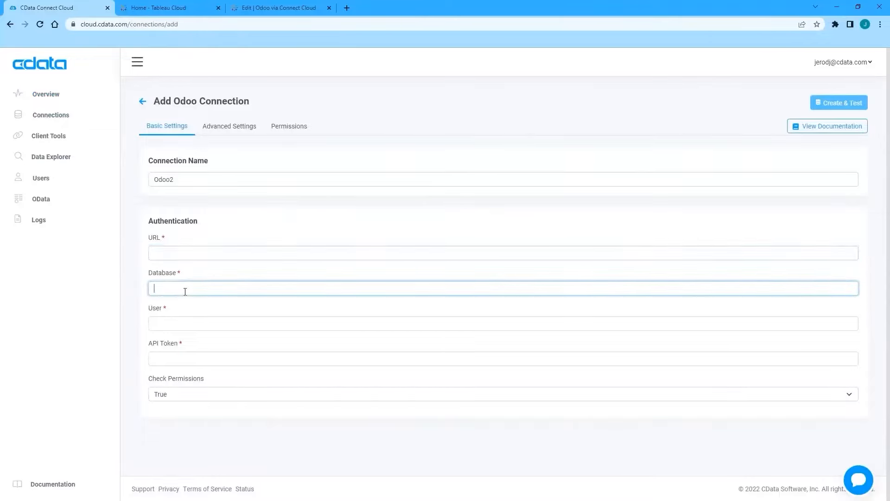
{"action": "left_click", "coordinate": [190, 326]}
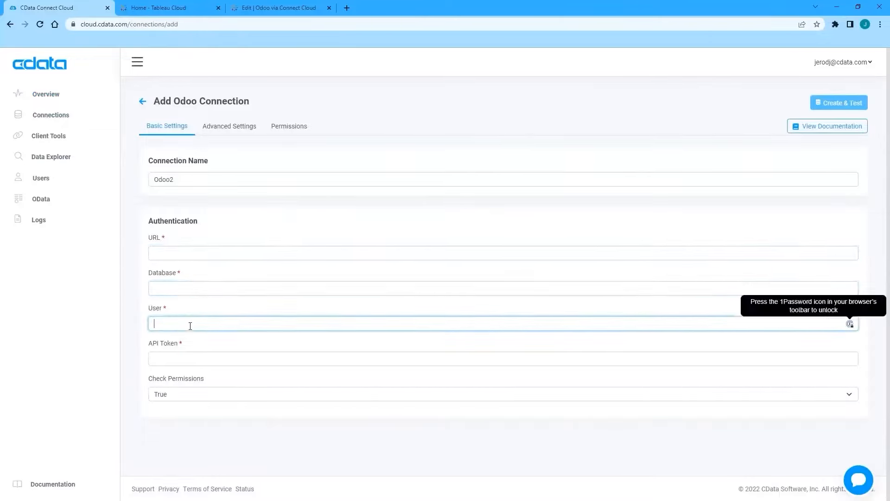
{"action": "left_click", "coordinate": [192, 359]}
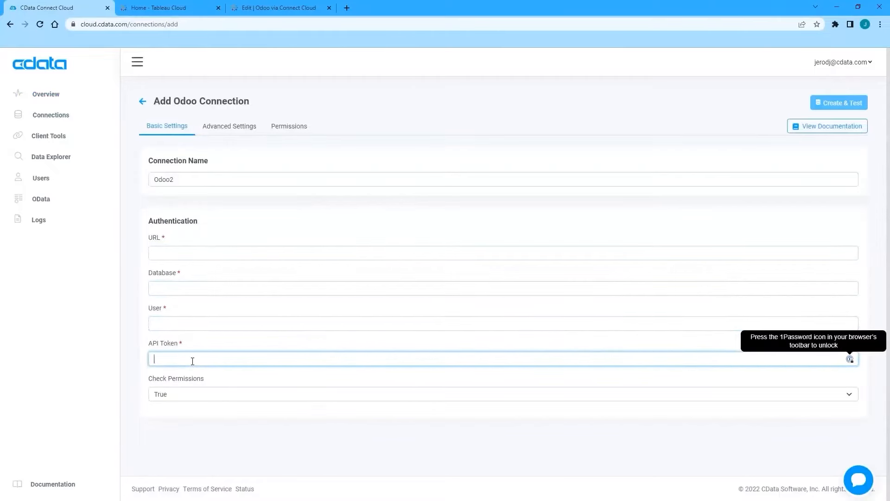
{"action": "left_click", "coordinate": [819, 127]}
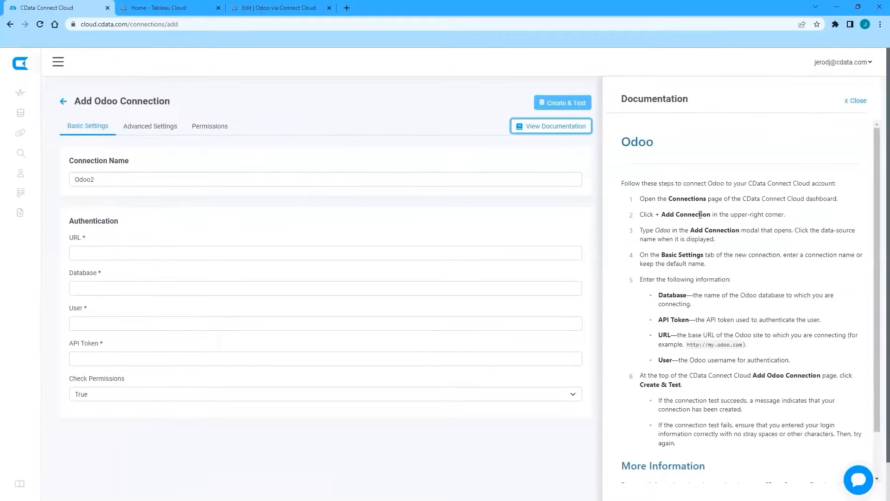
{"action": "scroll", "coordinate": [700, 217], "scroll_direction": "down", "scroll_amount": 1}
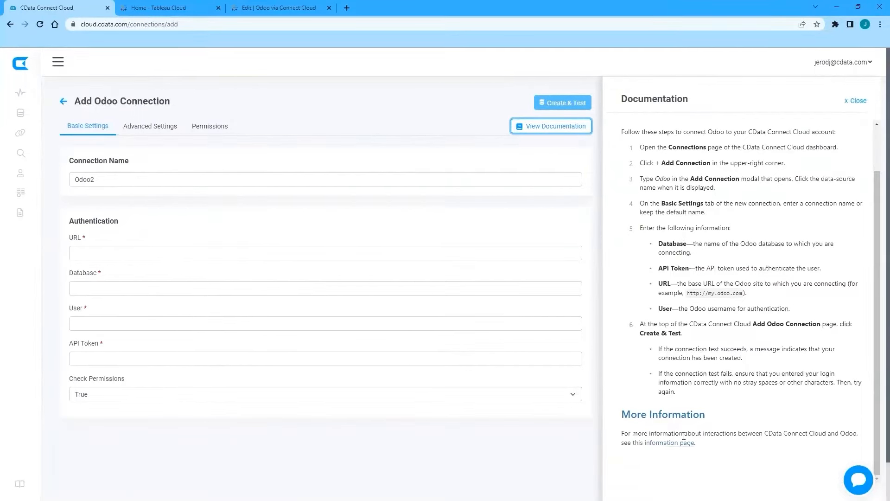
{"action": "left_click", "coordinate": [857, 101]}
{"action": "left_click", "coordinate": [142, 102]}
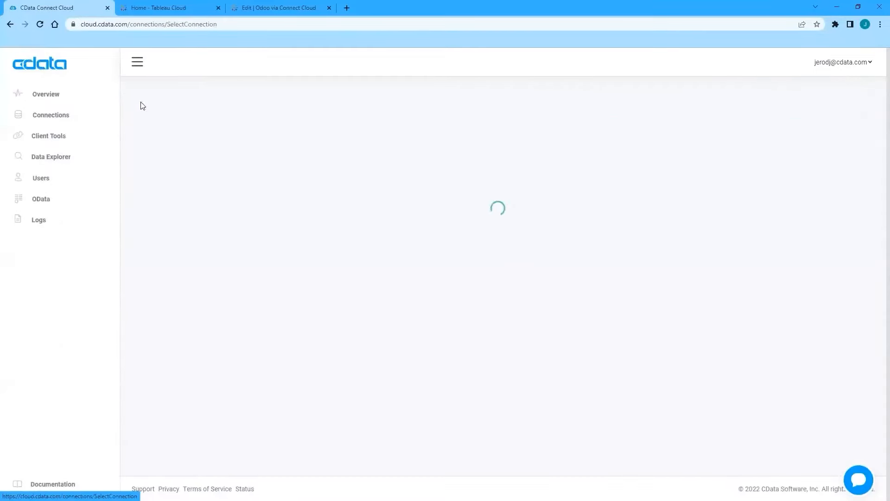
Step: Re-save and test the existing Odoo1 connection, then open Data Explorer
{"action": "left_click", "coordinate": [52, 116]}
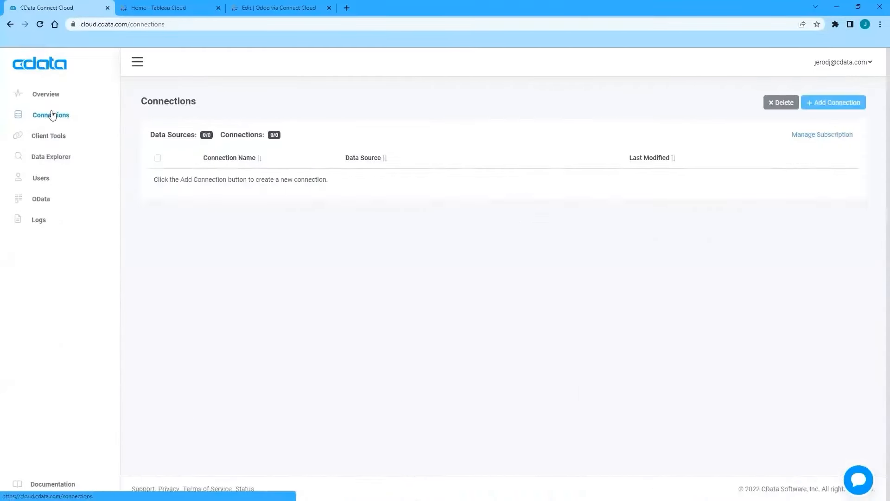
{"action": "scroll", "coordinate": [369, 357], "scroll_direction": "down", "scroll_amount": 2}
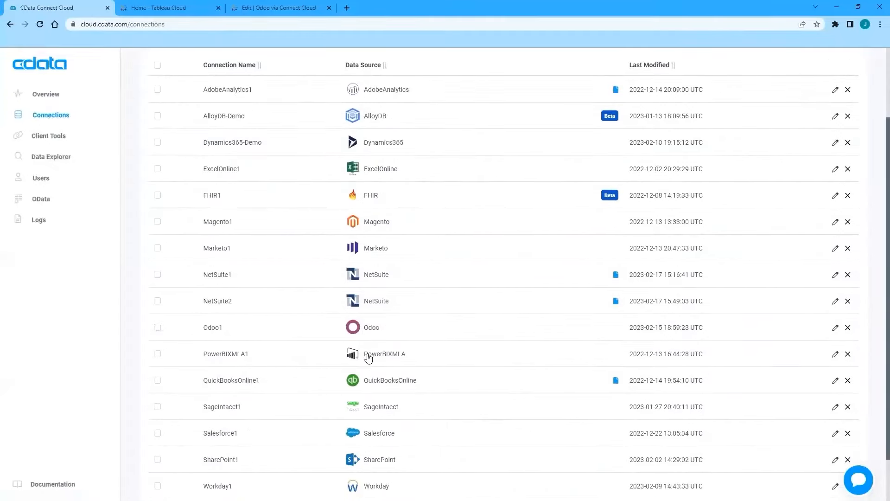
{"action": "left_click", "coordinate": [373, 330]}
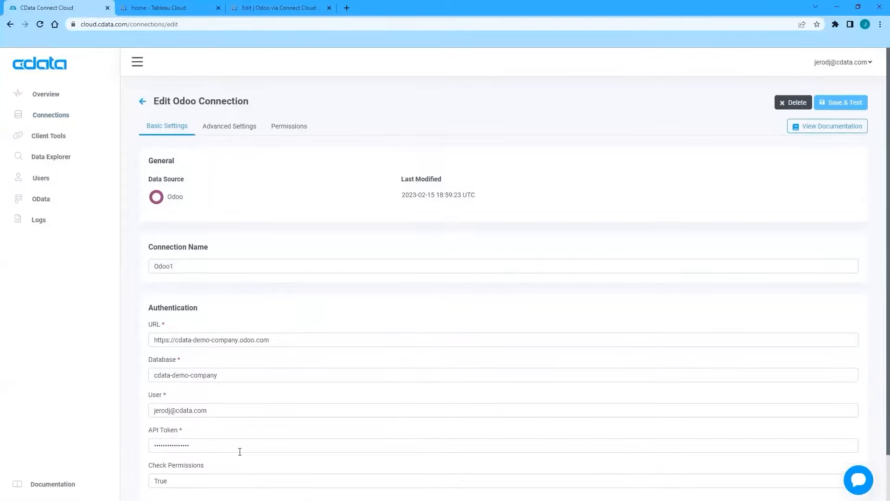
{"action": "scroll", "coordinate": [315, 284], "scroll_direction": "down", "scroll_amount": 2}
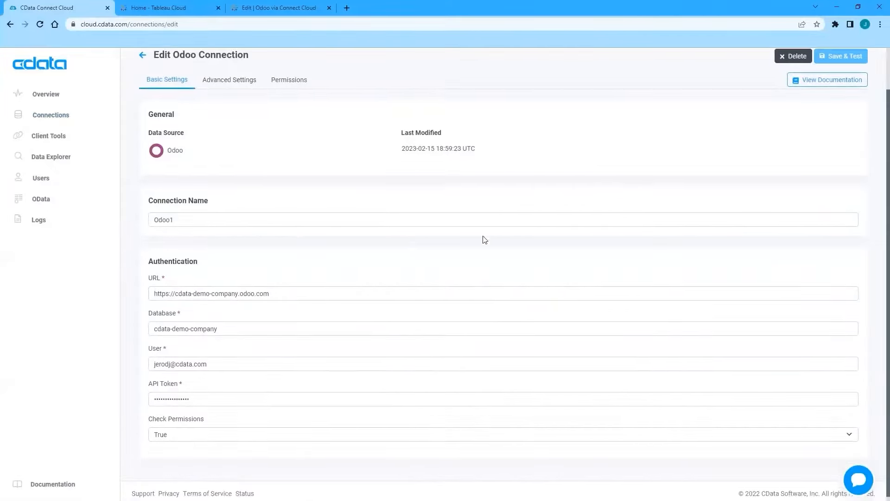
{"action": "scroll", "coordinate": [267, 235], "scroll_direction": "up", "scroll_amount": 2}
{"action": "left_click", "coordinate": [241, 266]}
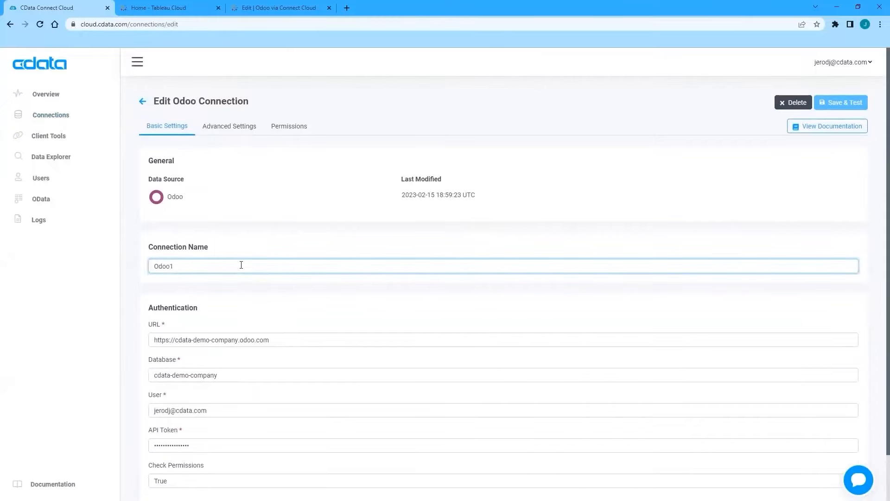
{"action": "left_click", "coordinate": [824, 104]}
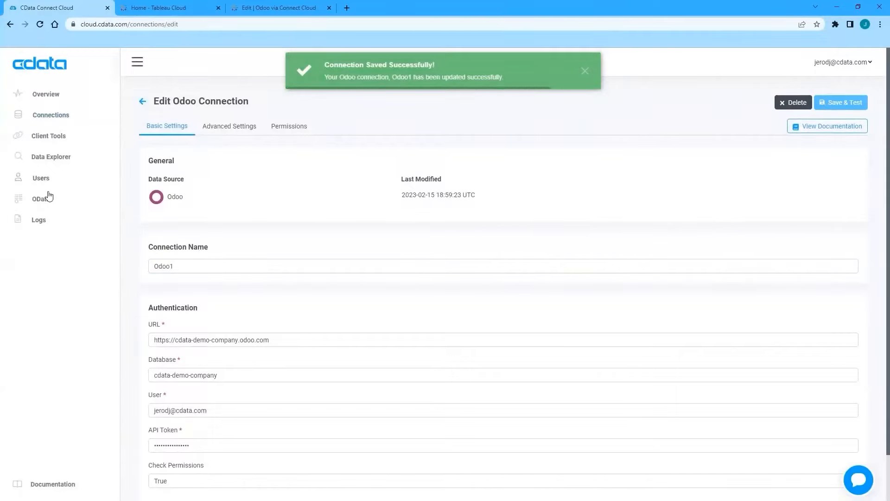
{"action": "left_click", "coordinate": [66, 157]}
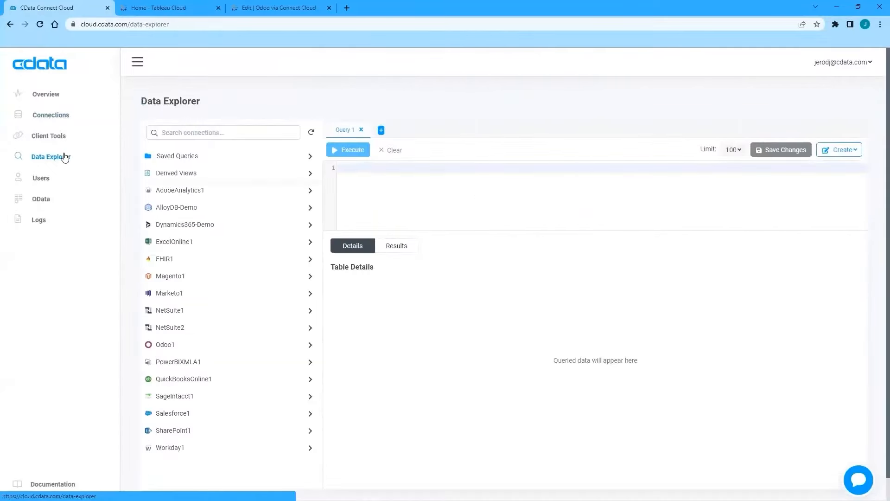
{"action": "left_click", "coordinate": [214, 346]}
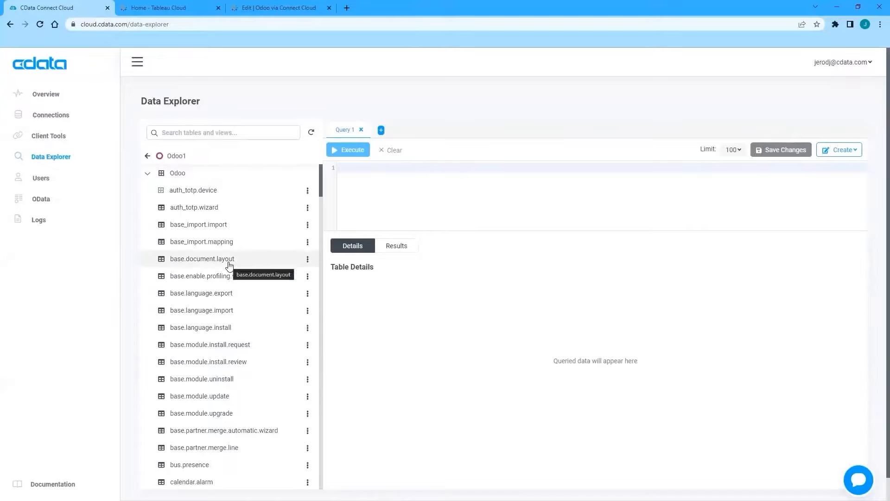
{"action": "scroll", "coordinate": [234, 254], "scroll_direction": "down", "scroll_amount": 1}
{"action": "scroll", "coordinate": [234, 254], "scroll_direction": "down", "scroll_amount": 4}
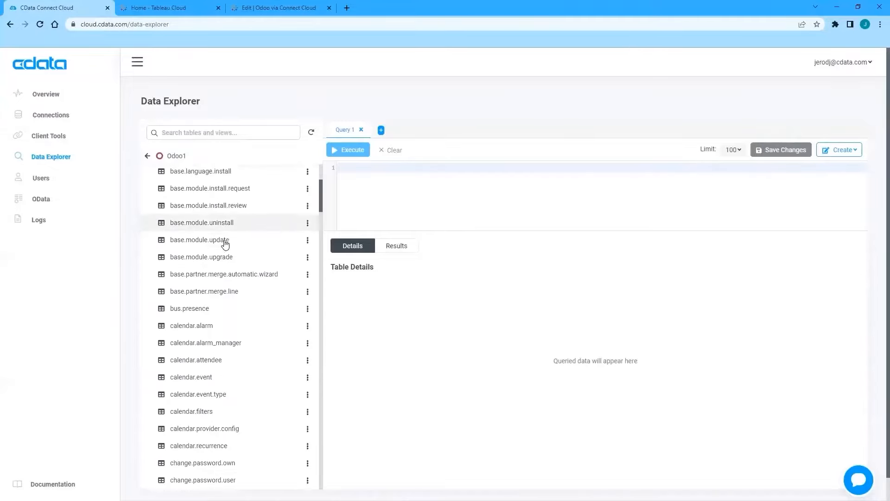
{"action": "scroll", "coordinate": [227, 352], "scroll_direction": "down", "scroll_amount": 2}
{"action": "scroll", "coordinate": [220, 325], "scroll_direction": "down", "scroll_amount": 3}
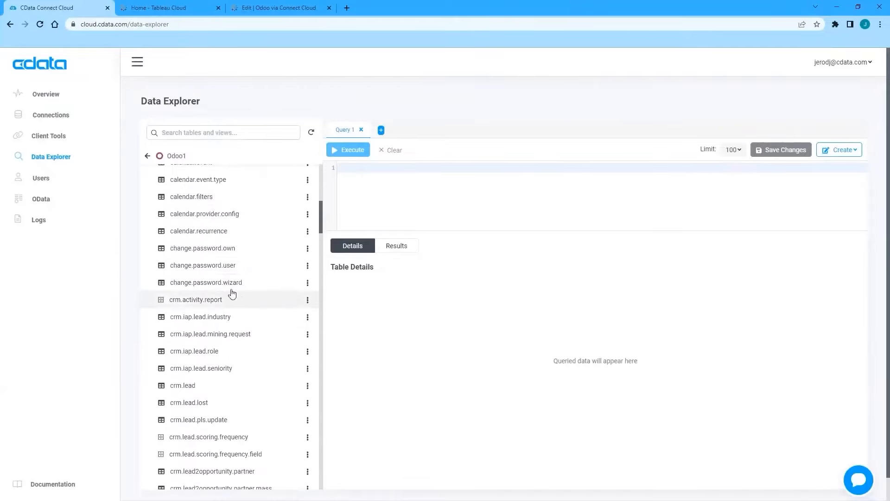
{"action": "scroll", "coordinate": [259, 266], "scroll_direction": "down", "scroll_amount": 2}
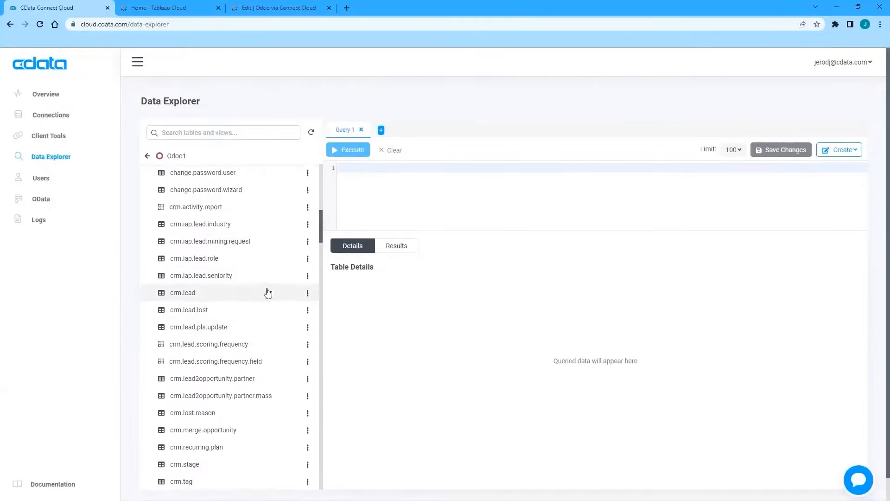
{"action": "scroll", "coordinate": [264, 291], "scroll_direction": "down", "scroll_amount": 5}
{"action": "scroll", "coordinate": [241, 310], "scroll_direction": "down", "scroll_amount": 5}
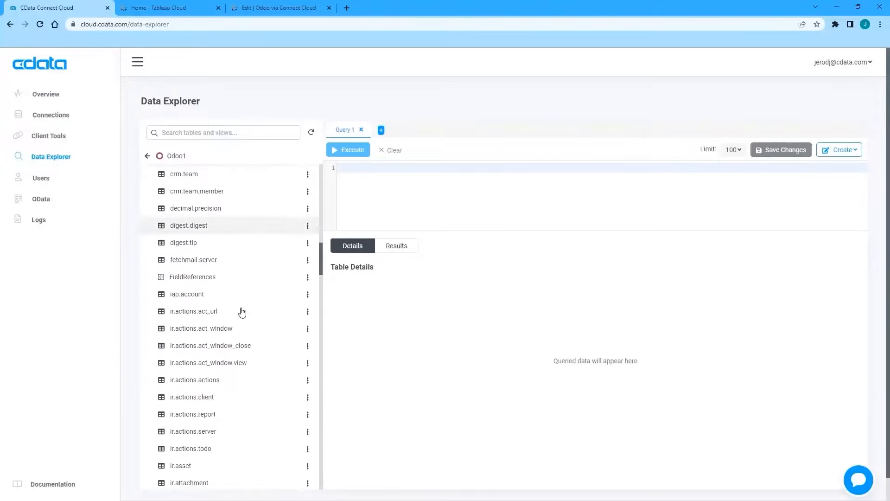
{"action": "scroll", "coordinate": [240, 278], "scroll_direction": "down", "scroll_amount": 2}
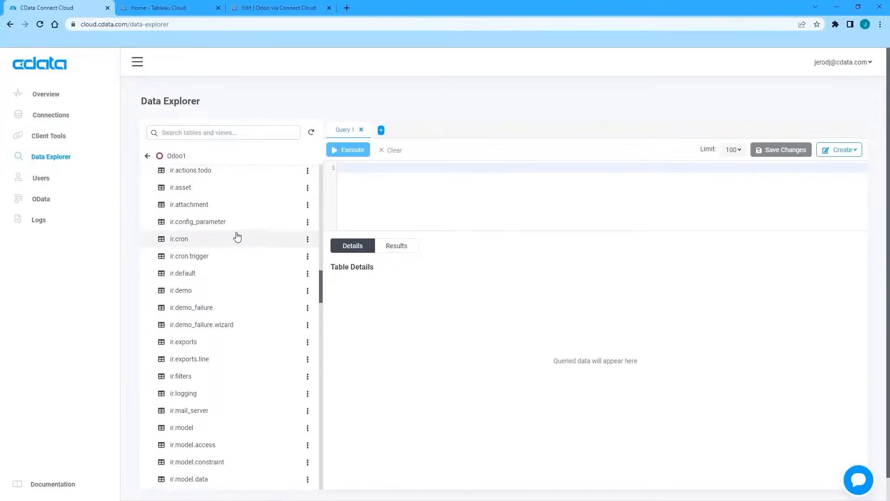
{"action": "scroll", "coordinate": [234, 251], "scroll_direction": "down", "scroll_amount": 6}
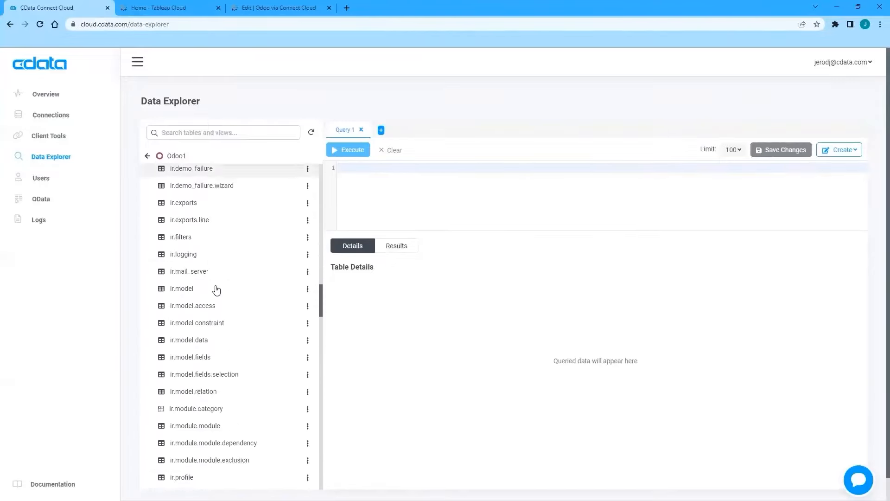
{"action": "scroll", "coordinate": [217, 287], "scroll_direction": "down", "scroll_amount": 5}
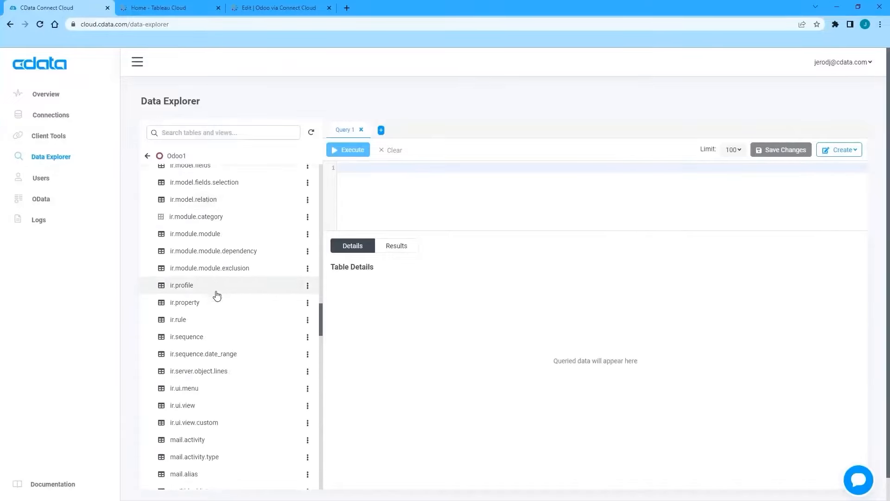
{"action": "scroll", "coordinate": [238, 283], "scroll_direction": "down", "scroll_amount": 5}
{"action": "scroll", "coordinate": [238, 292], "scroll_direction": "down", "scroll_amount": 6}
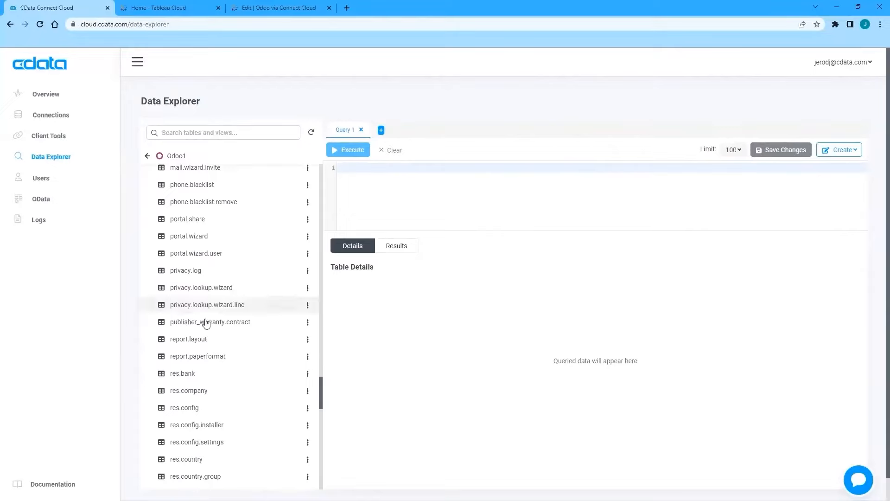
{"action": "scroll", "coordinate": [237, 334], "scroll_direction": "down", "scroll_amount": 3}
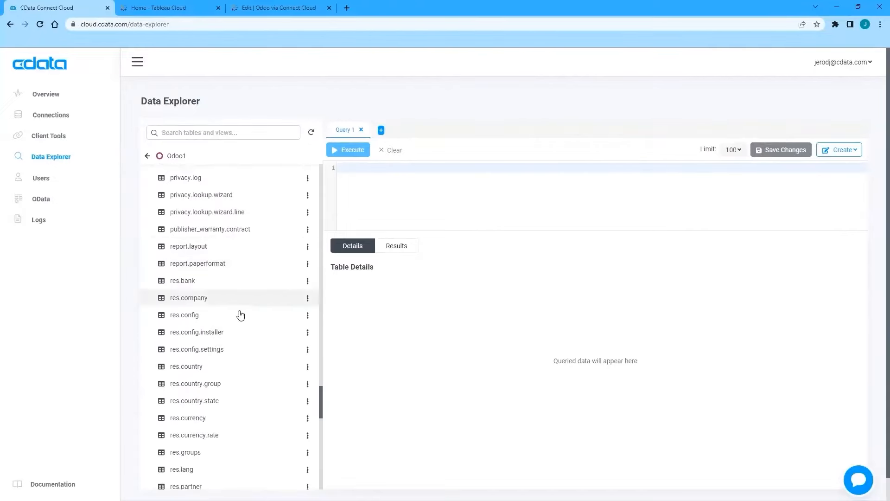
{"action": "scroll", "coordinate": [237, 366], "scroll_direction": "down", "scroll_amount": 10}
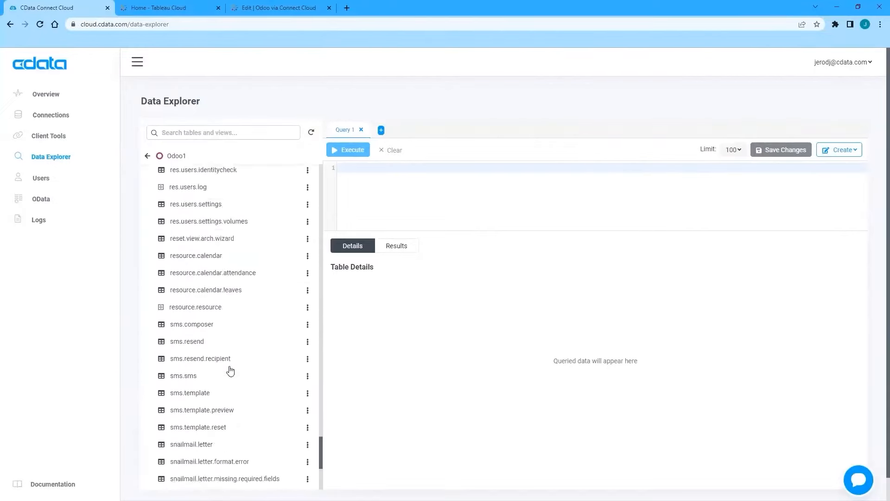
{"action": "scroll", "coordinate": [225, 390], "scroll_direction": "up", "scroll_amount": 20}
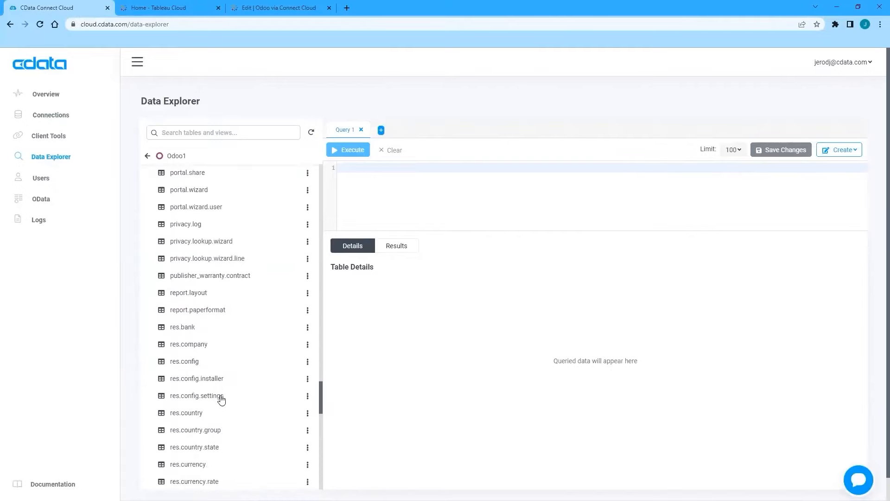
{"action": "scroll", "coordinate": [220, 392], "scroll_direction": "up", "scroll_amount": 8}
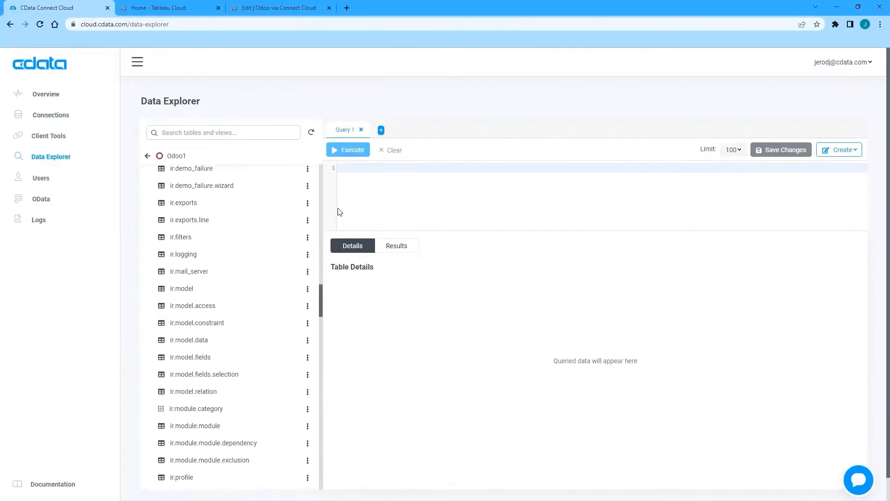
{"action": "scroll", "coordinate": [230, 329], "scroll_direction": "up", "scroll_amount": 2}
{"action": "scroll", "coordinate": [230, 329], "scroll_direction": "up", "scroll_amount": 10}
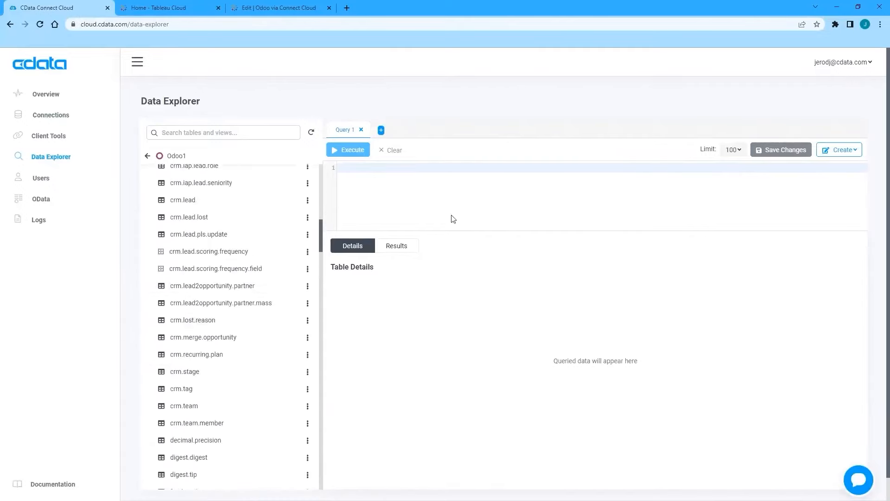
{"action": "scroll", "coordinate": [205, 314], "scroll_direction": "up", "scroll_amount": 5}
{"action": "scroll", "coordinate": [208, 318], "scroll_direction": "up", "scroll_amount": 5}
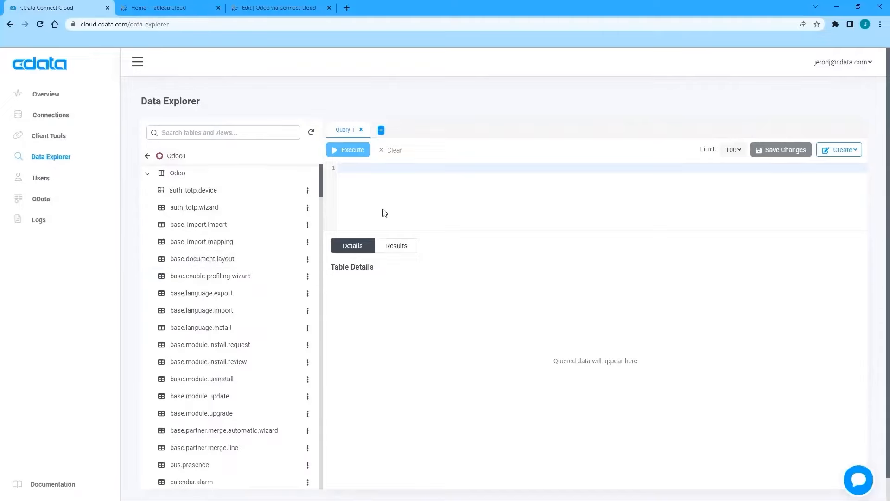
Step: Filter Client Tools by 'Tab' and read through the Tableau Cloud connection guide
{"action": "left_click", "coordinate": [60, 137]}
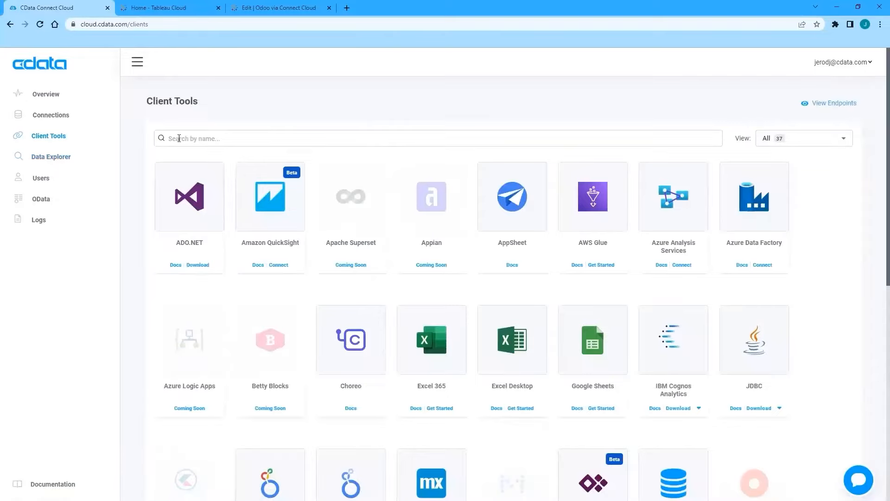
{"action": "type", "text": "Tab"}
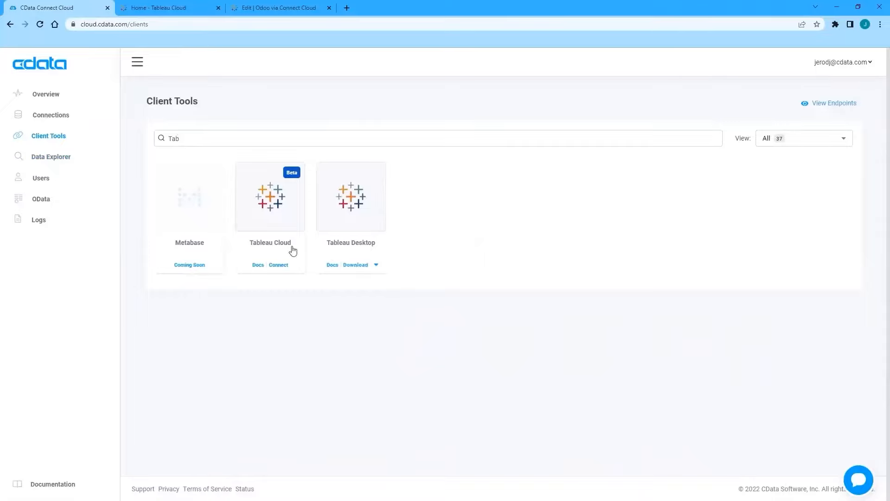
{"action": "left_click", "coordinate": [257, 265]}
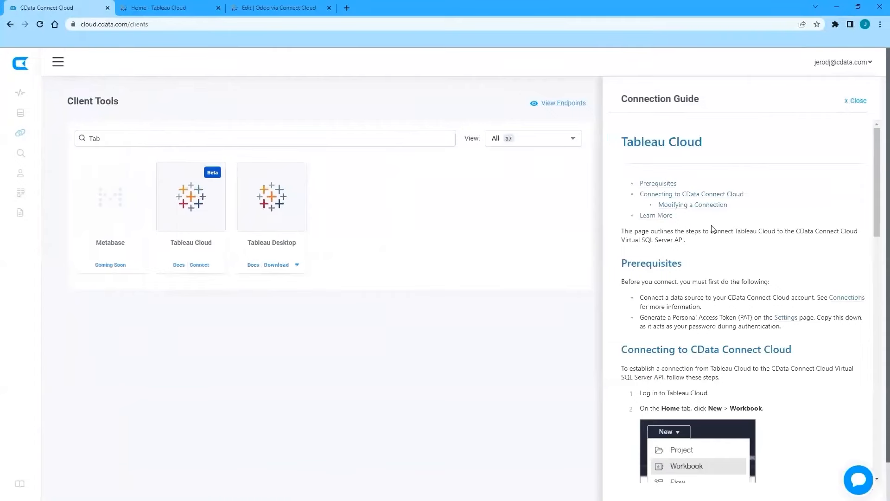
{"action": "scroll", "coordinate": [714, 232], "scroll_direction": "down", "scroll_amount": 3}
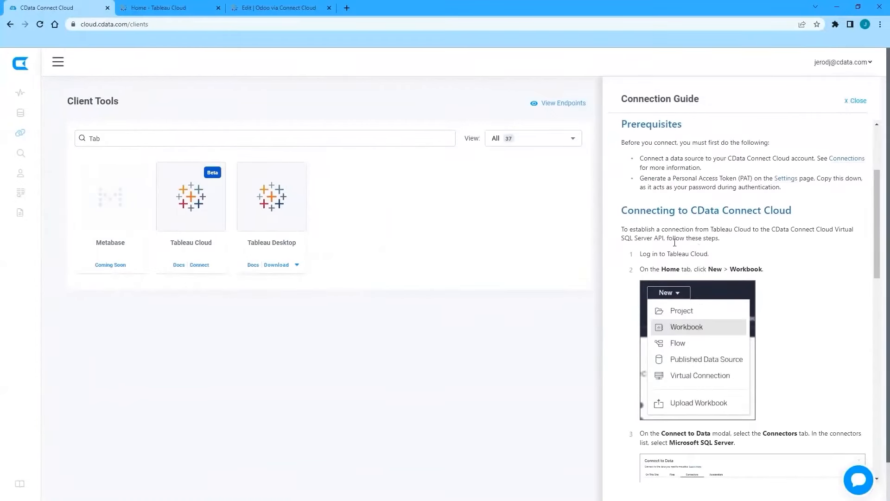
{"action": "scroll", "coordinate": [689, 269], "scroll_direction": "down", "scroll_amount": 2}
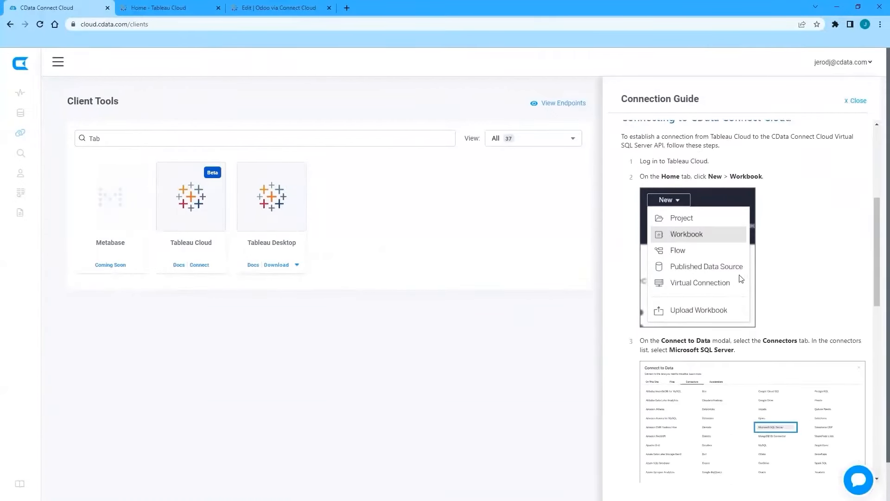
{"action": "scroll", "coordinate": [742, 276], "scroll_direction": "down", "scroll_amount": 5}
{"action": "scroll", "coordinate": [715, 273], "scroll_direction": "up", "scroll_amount": 1}
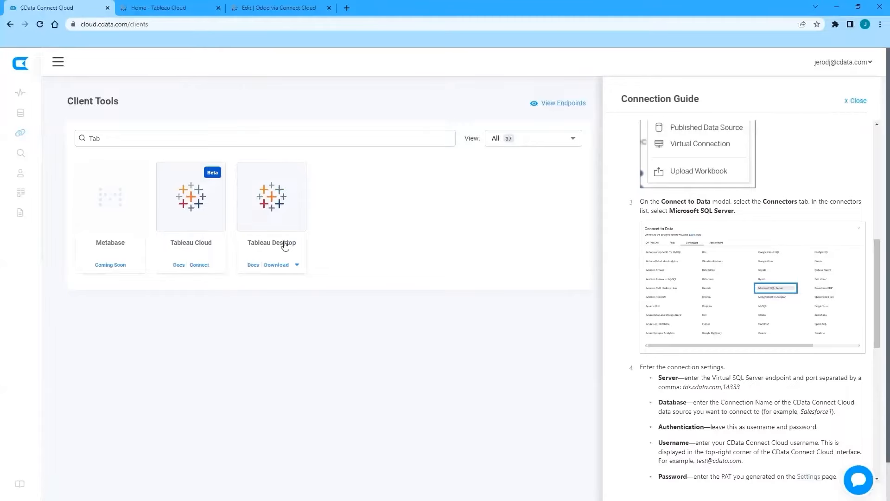
{"action": "scroll", "coordinate": [723, 324], "scroll_direction": "down", "scroll_amount": 2}
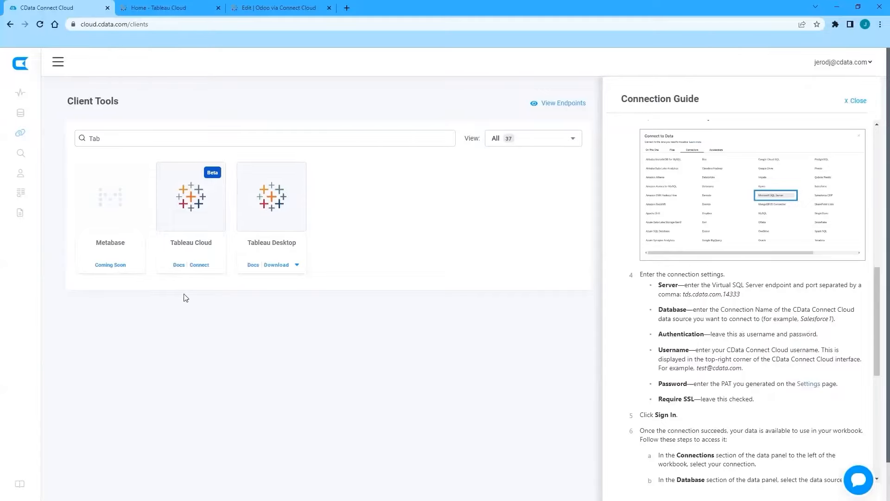
{"action": "left_click", "coordinate": [200, 265]}
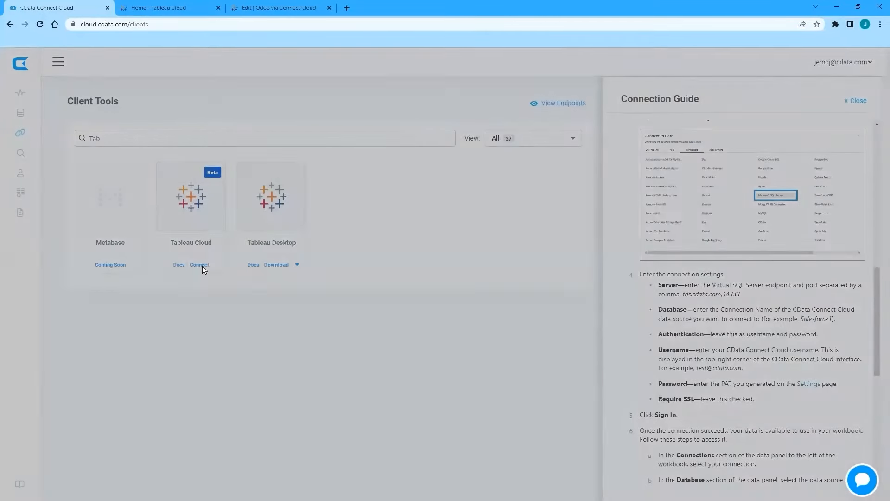
Step: Create a personal access token named Tableau, copy it, and return to Tableau Cloud
{"action": "left_click", "coordinate": [403, 303]}
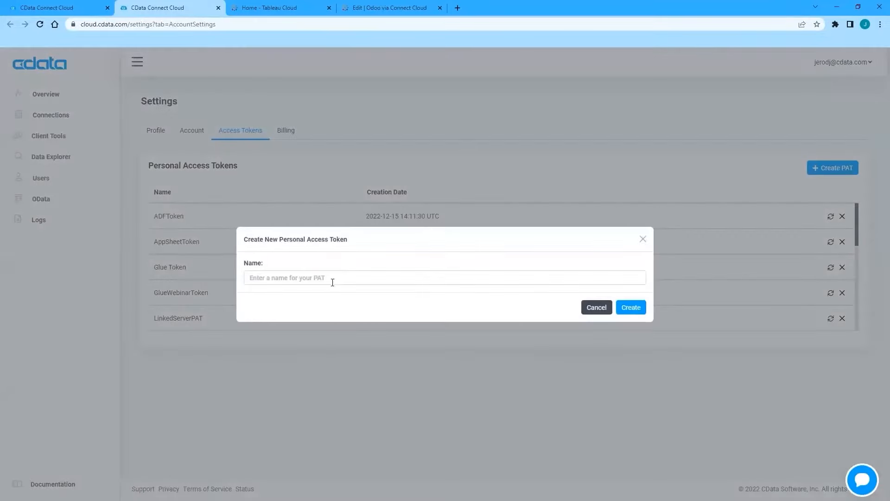
{"action": "left_click", "coordinate": [332, 281]}
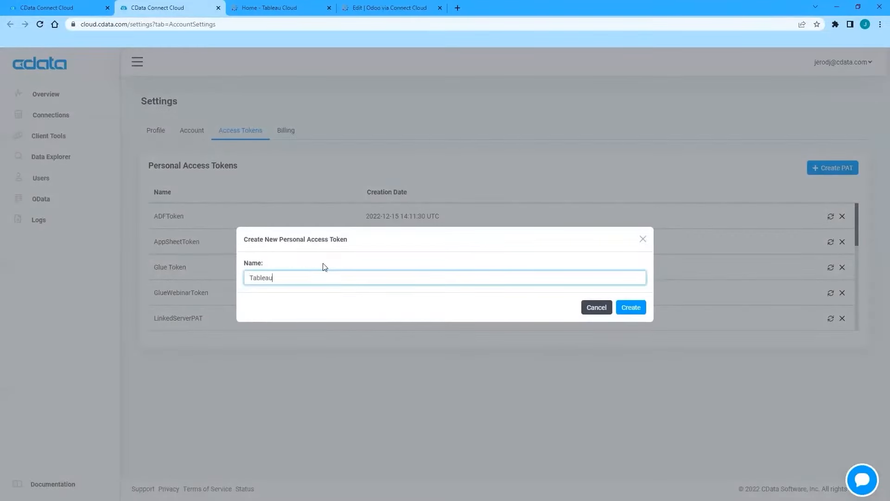
{"action": "left_click", "coordinate": [645, 308]}
{"action": "left_click", "coordinate": [638, 294]}
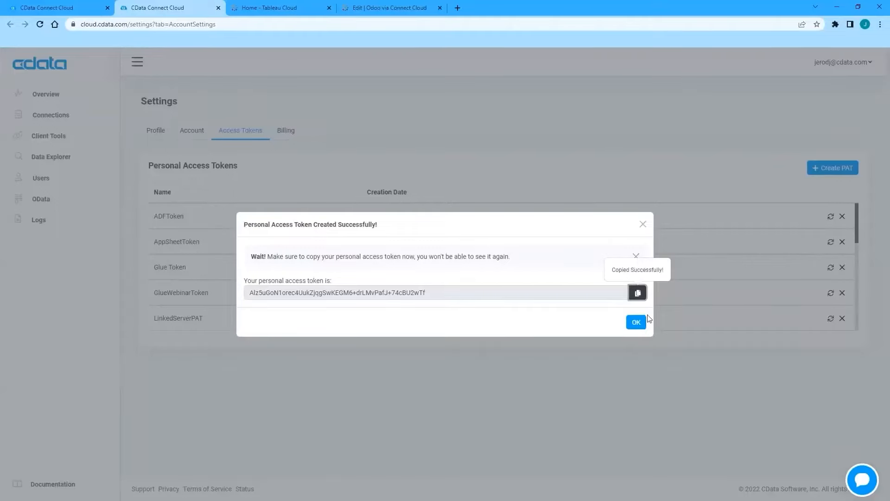
{"action": "left_click", "coordinate": [637, 321]}
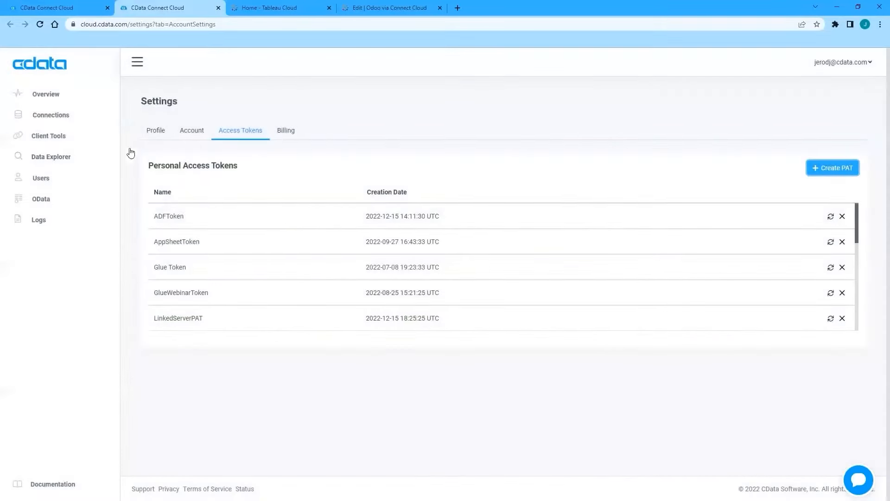
{"action": "left_click", "coordinate": [60, 9]}
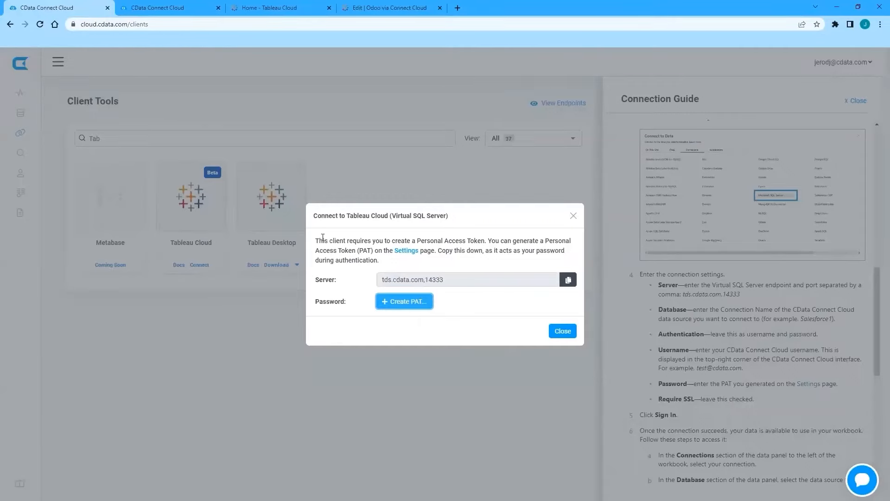
{"action": "left_click", "coordinate": [279, 9]}
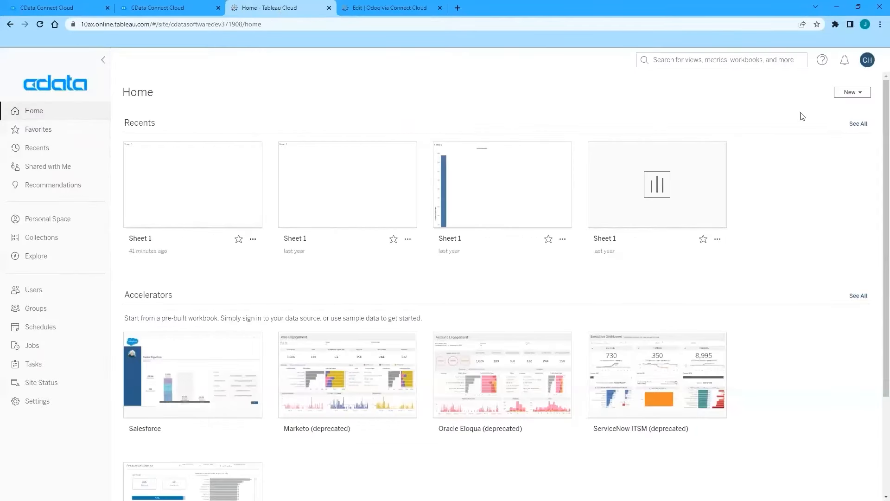
Step: Create a new Tableau Cloud workbook and list the available data connectors
{"action": "left_click", "coordinate": [853, 92]}
{"action": "left_click", "coordinate": [838, 121]}
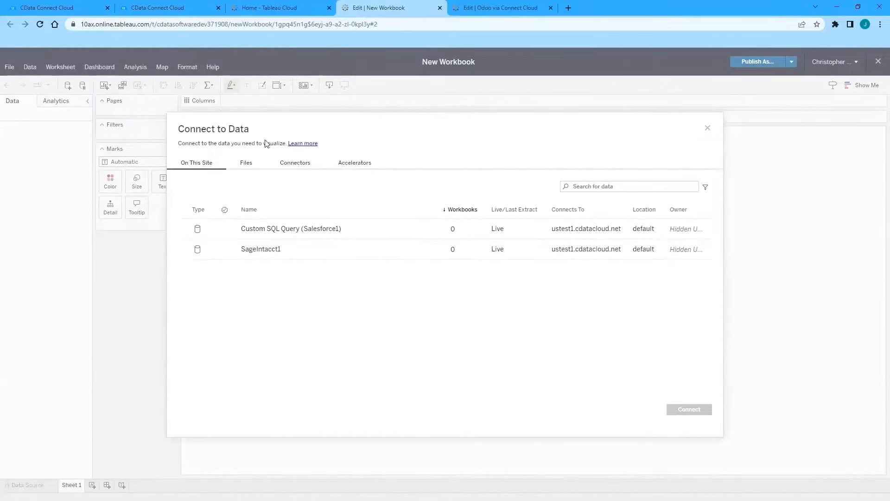
{"action": "left_click", "coordinate": [297, 165]}
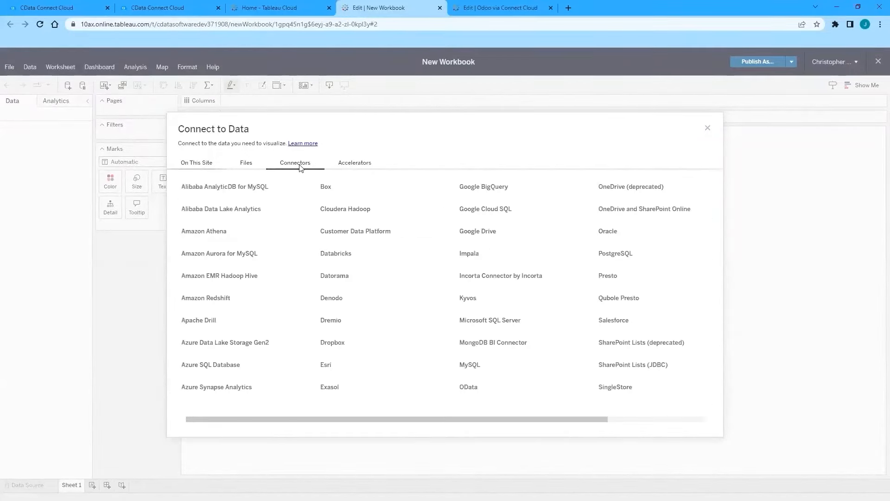
Step: Connect via Microsoft SQL Server to tds.cdata.com.14333, database Odoo1, with the account username and password
{"action": "left_click", "coordinate": [515, 324]}
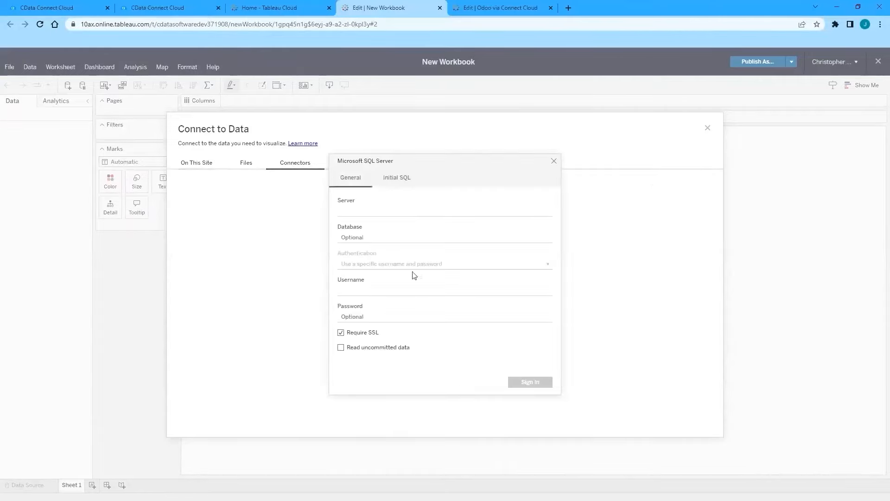
{"action": "left_click", "coordinate": [384, 213]}
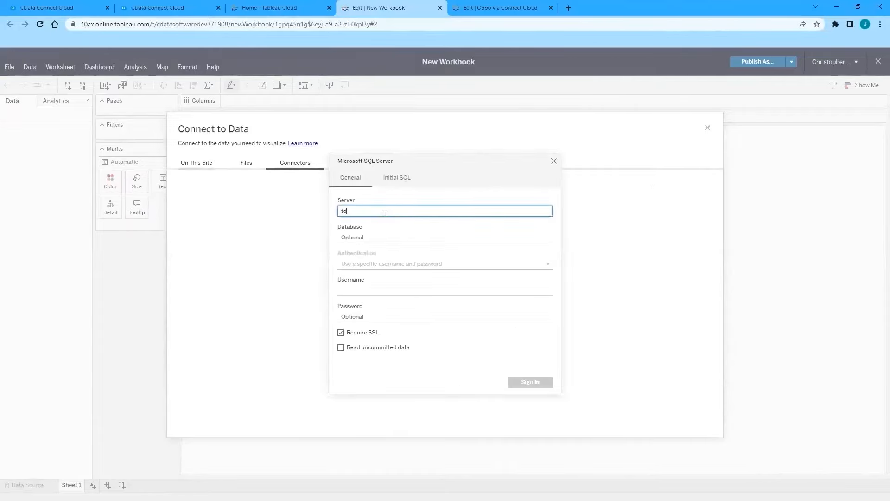
{"action": "type", "text": "tds.cdata.com.14333"}
{"action": "left_click", "coordinate": [370, 236]}
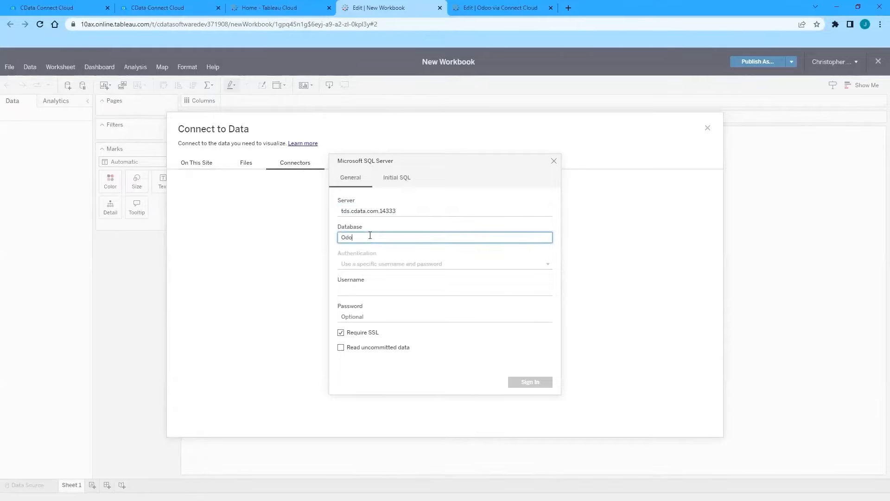
{"action": "left_click", "coordinate": [365, 290]}
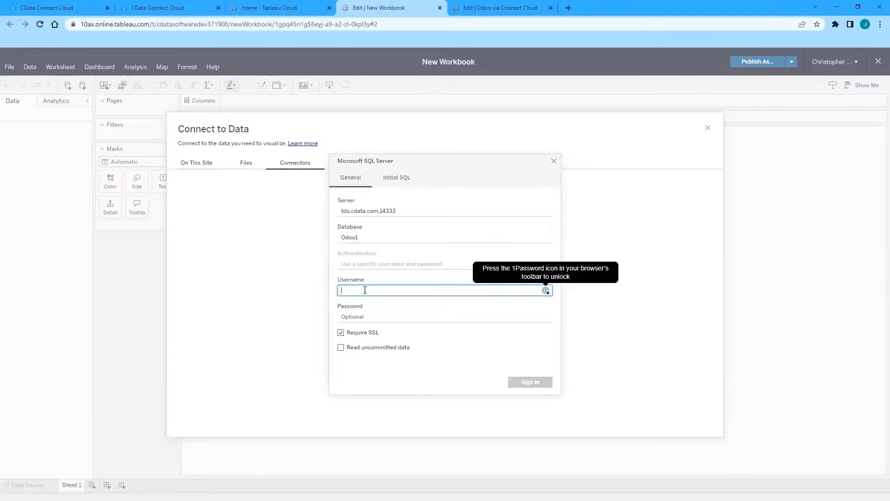
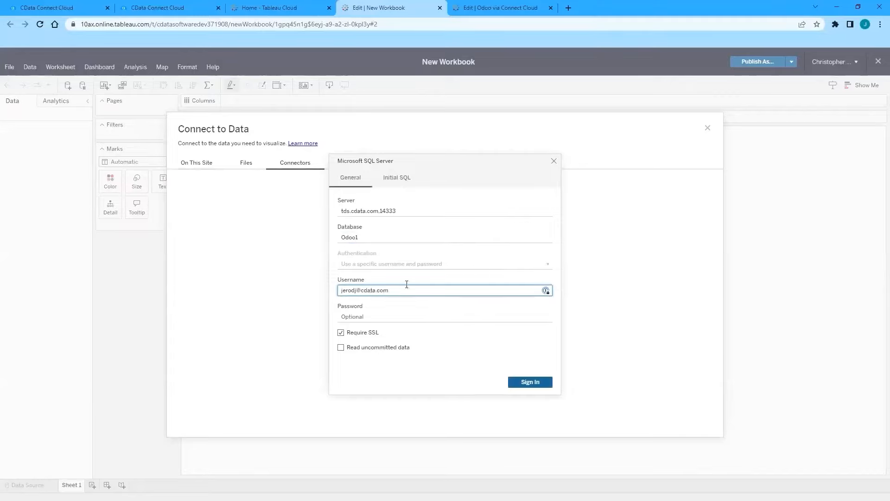
{"action": "left_click", "coordinate": [372, 318]}
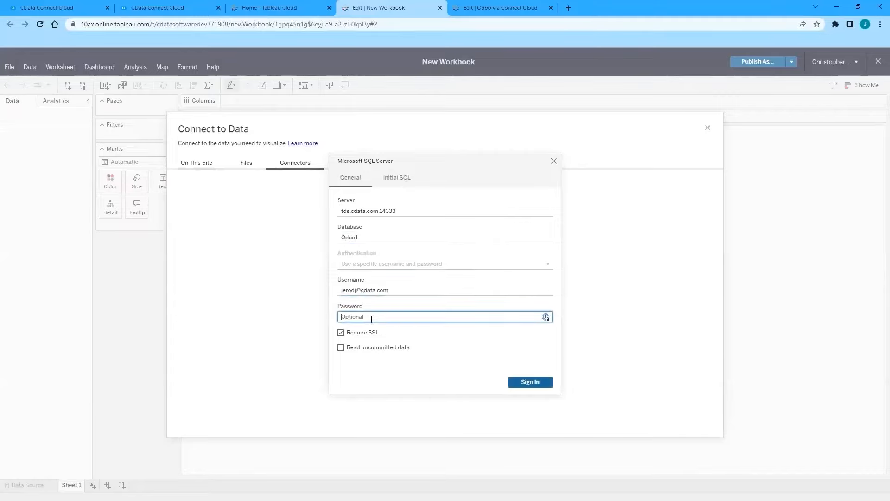
{"action": "key", "text": "ctrl+v"}
{"action": "left_click", "coordinate": [534, 382]}
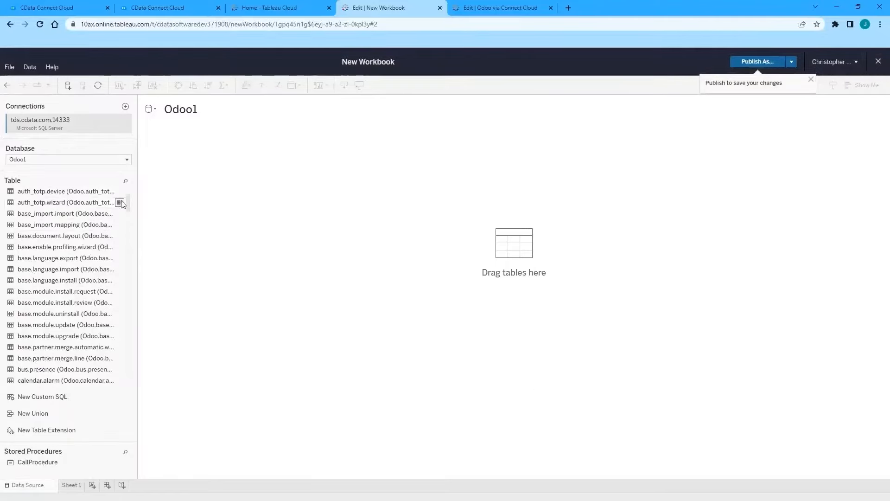
Step: Drag the crm.lead table from the Odoo1 table list onto the data source canvas
{"action": "left_click_drag", "start_coordinate": [127, 198], "coordinate": [131, 222]}
{"action": "scroll", "coordinate": [130, 223], "scroll_direction": "down", "scroll_amount": 3}
{"action": "left_click_drag", "start_coordinate": [46, 318], "coordinate": [191, 176]}
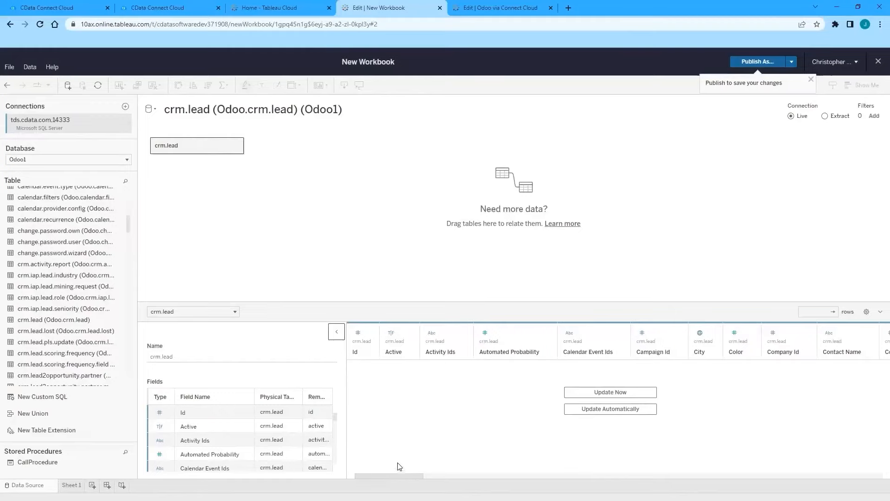
{"action": "mouse_move", "coordinate": [394, 475]}
{"action": "left_mouse_down"}
{"action": "mouse_move", "coordinate": [564, 472]}
{"action": "mouse_move", "coordinate": [379, 470]}
{"action": "left_mouse_up"}
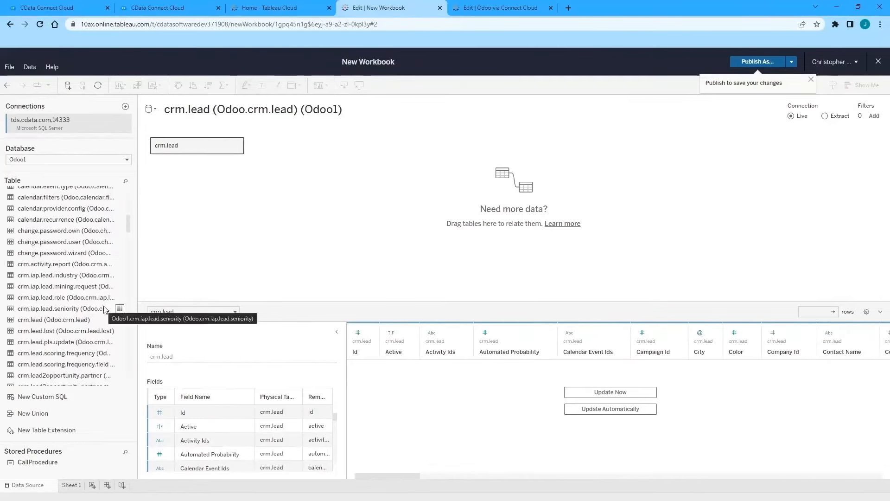
Step: Open the Odoo via Connect Cloud data source and inspect the crm.lead–crm.stage link on Stage Id
{"action": "left_click", "coordinate": [510, 7]}
{"action": "left_click", "coordinate": [25, 485]}
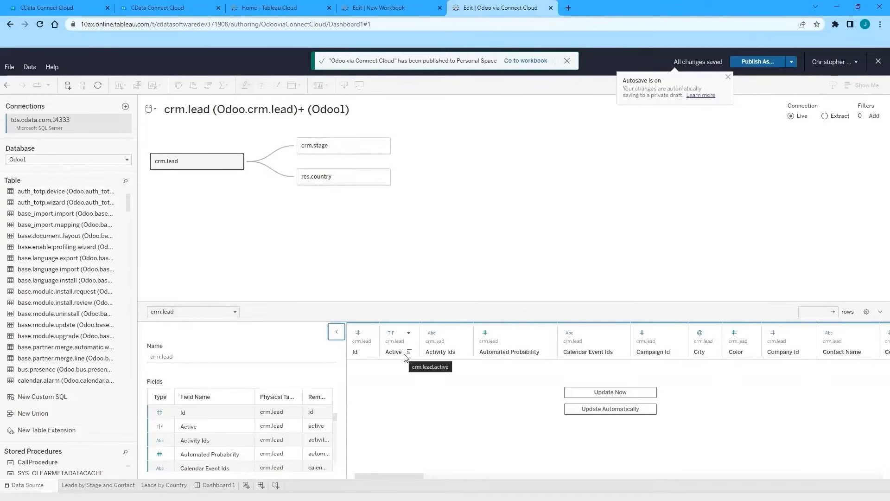
{"action": "left_click_drag", "start_coordinate": [405, 476], "coordinate": [819, 468]}
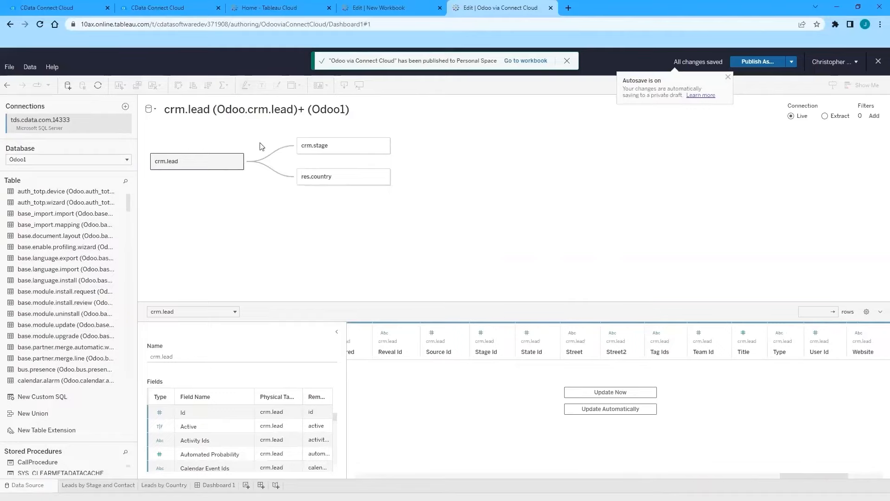
{"action": "left_click", "coordinate": [289, 151]}
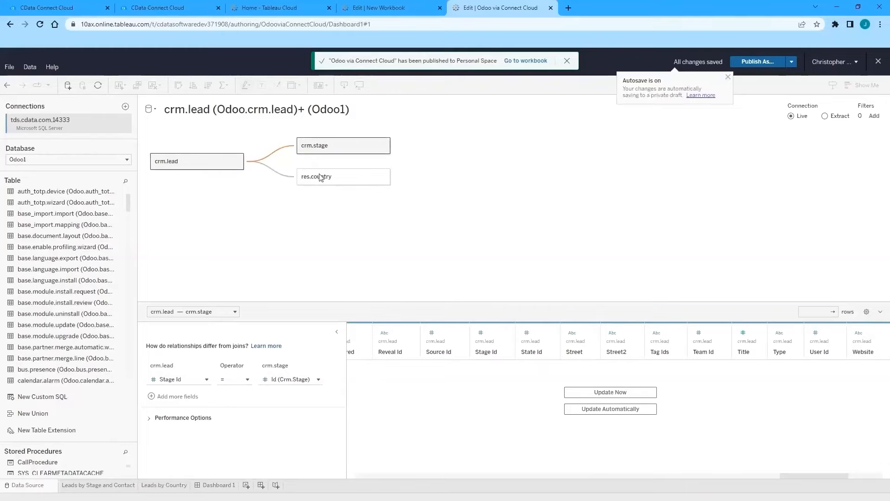
Step: Inspect the crm.lead–res.country link on Country Id, then open the Leads by Stage and Contact sheet
{"action": "left_click", "coordinate": [332, 180]}
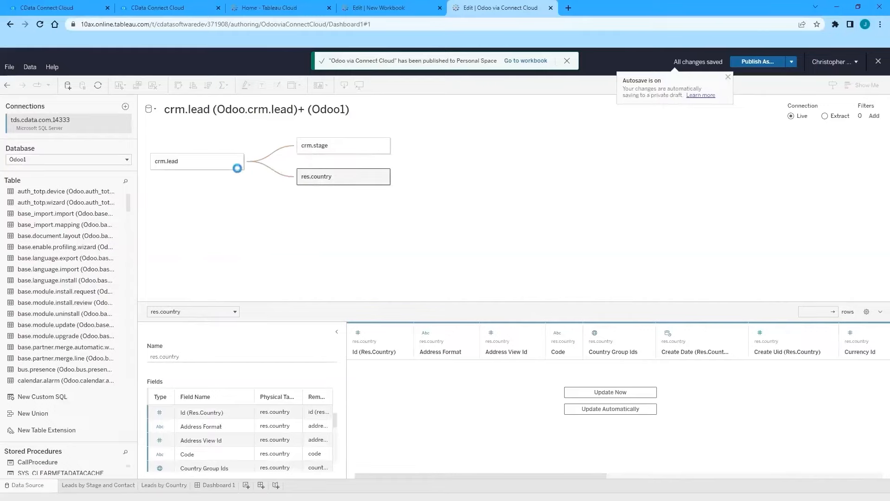
{"action": "left_click", "coordinate": [237, 168]}
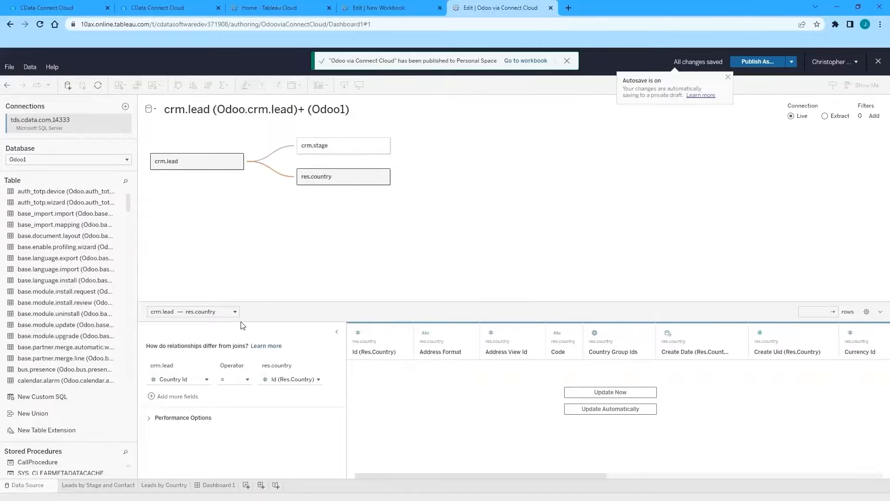
{"action": "left_click", "coordinate": [89, 484]}
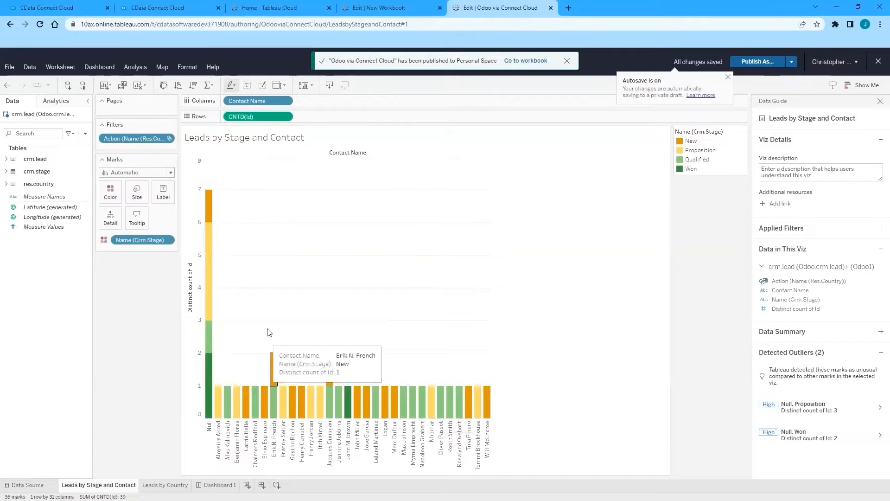
Step: View distinct lead counts per country on the Leads by Country map, then return to Dashboard 1
{"action": "left_click", "coordinate": [164, 485]}
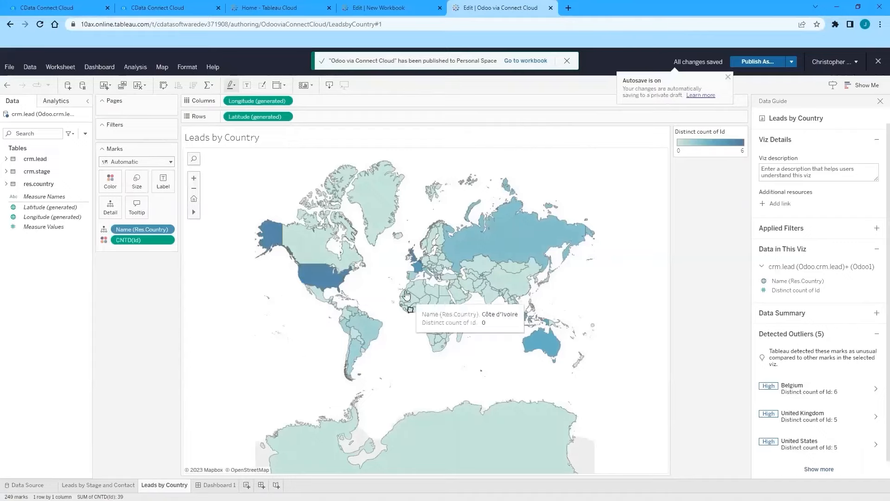
{"action": "mouse_move", "coordinate": [324, 281]}
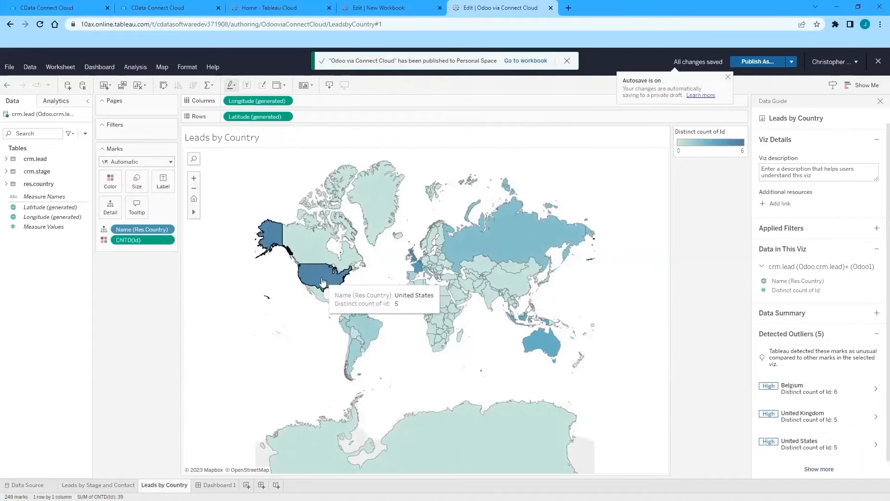
{"action": "mouse_move", "coordinate": [418, 268]}
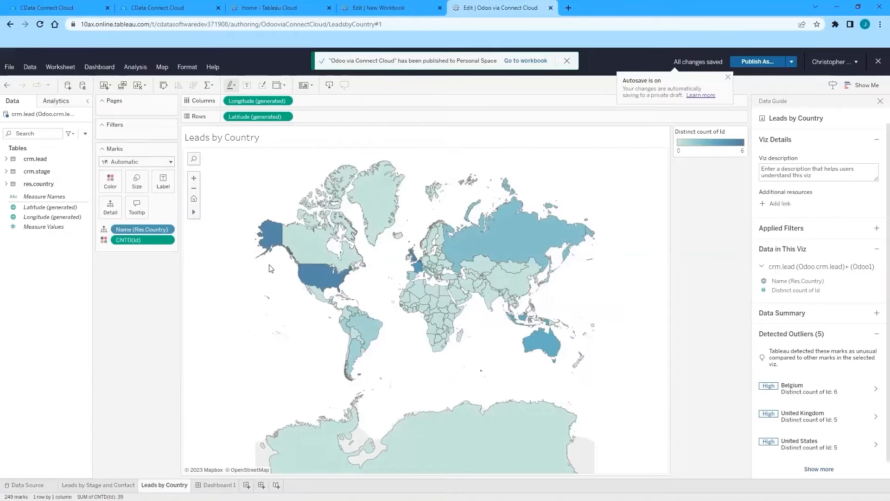
{"action": "left_click", "coordinate": [218, 485]}
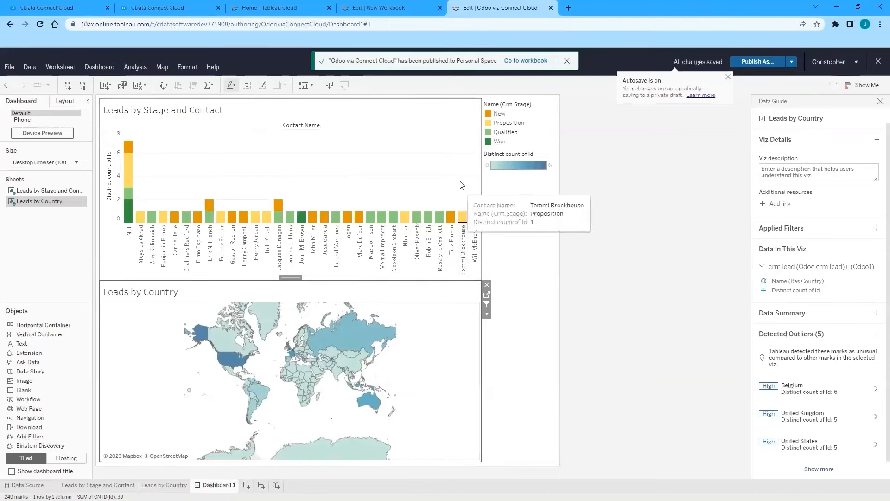
Step: Filter the contact bar chart to United States leads by selecting it on the map
{"action": "left_click", "coordinate": [475, 132]}
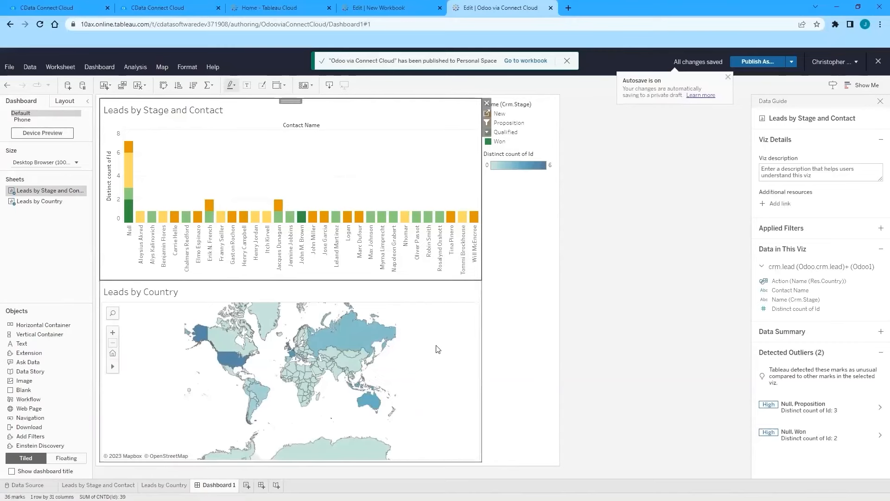
{"action": "left_click", "coordinate": [449, 331]}
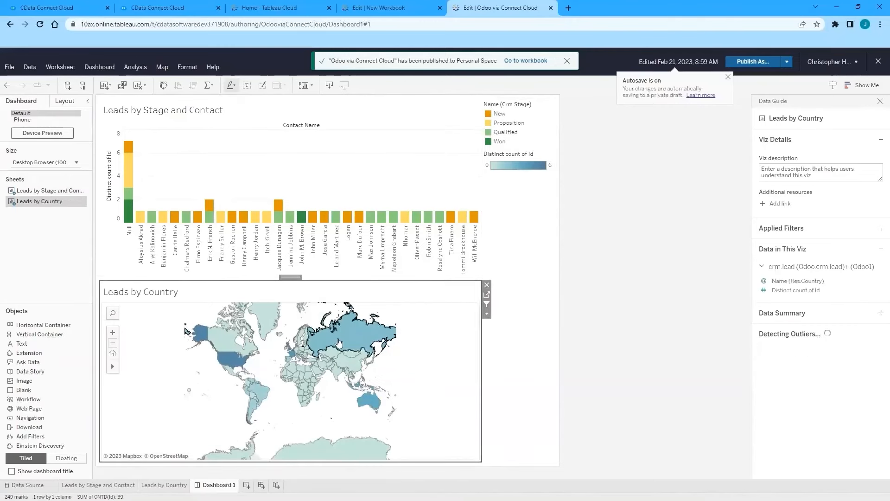
{"action": "left_click", "coordinate": [230, 366]}
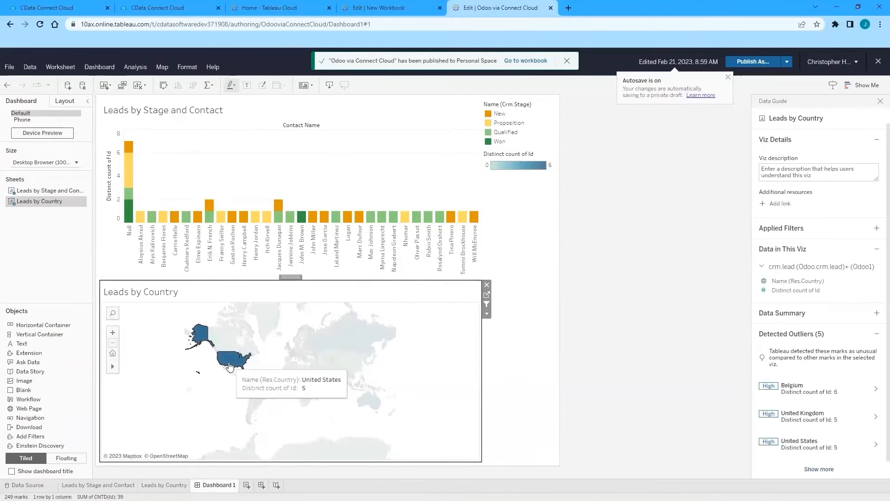
{"action": "left_click", "coordinate": [228, 361]}
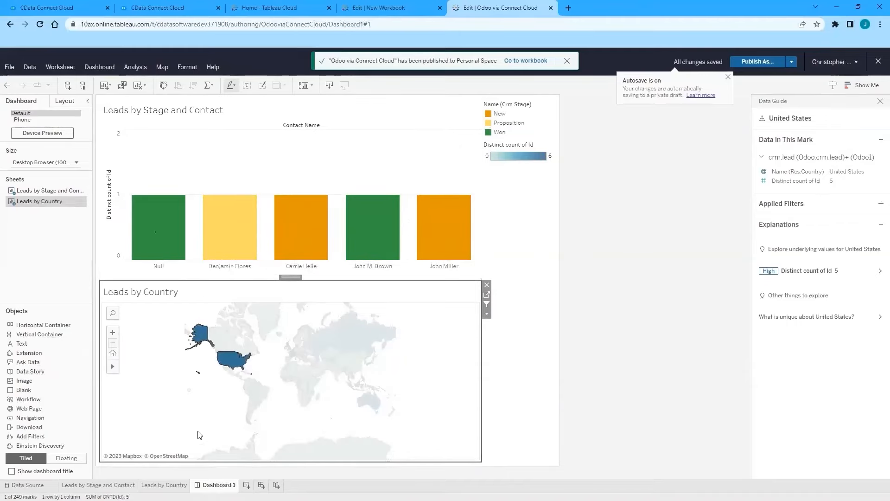
Step: Clear the country filter, then filter the bar chart to Belgium leads
{"action": "left_click", "coordinate": [276, 408]}
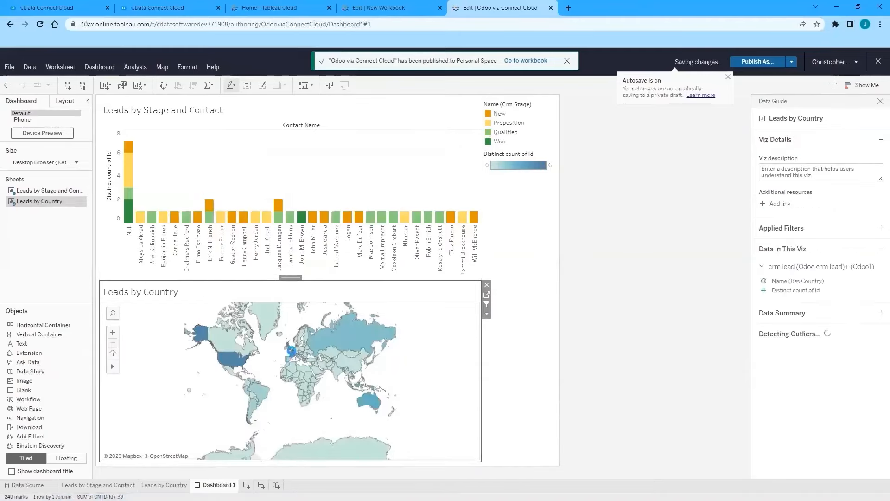
{"action": "left_click", "coordinate": [293, 355]}
{"action": "left_click", "coordinate": [265, 360]}
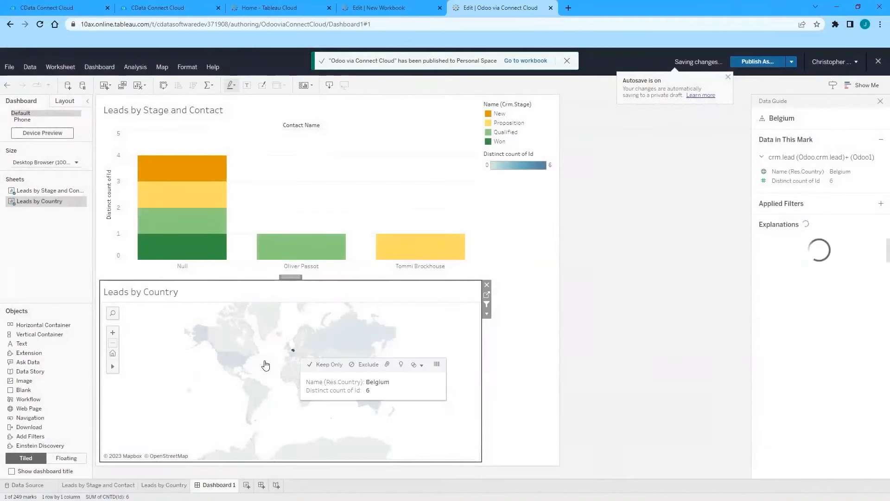
Step: Advance the presentation to the closing 'Questions?' slide, number 6
{"action": "mouse_move", "coordinate": [200, 166]}
{"action": "mouse_move", "coordinate": [318, 253]}
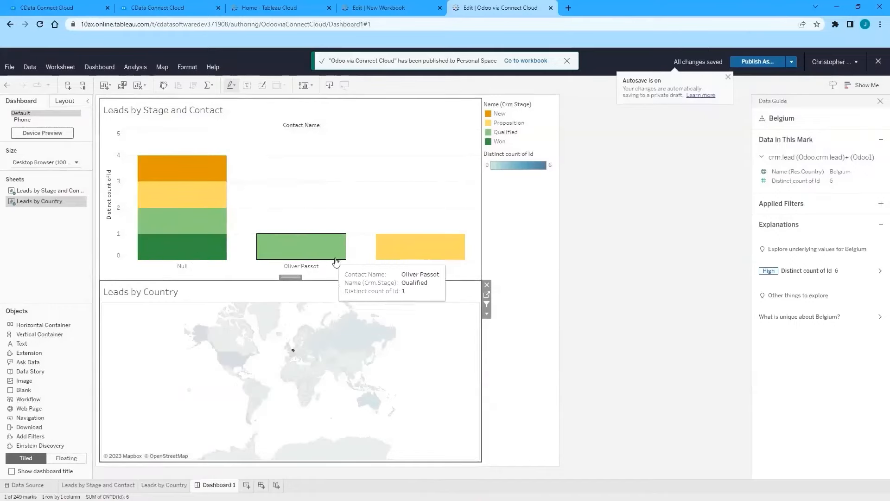
{"action": "mouse_move", "coordinate": [436, 255]}
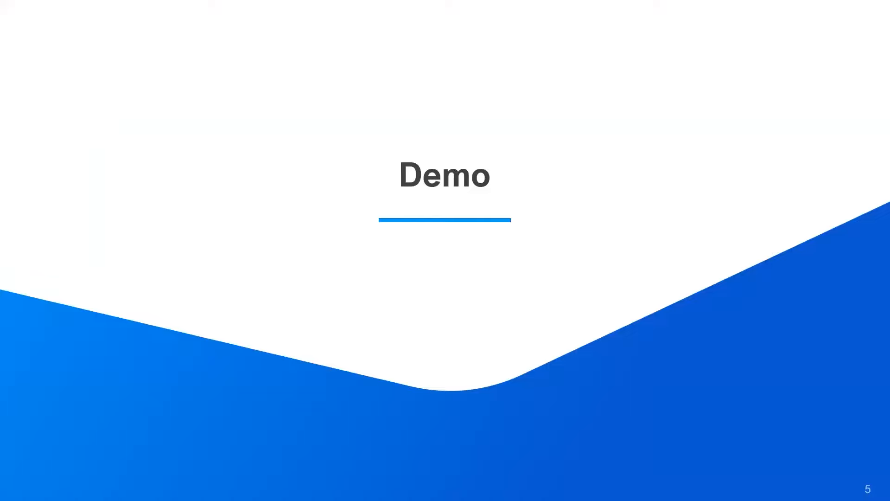
{"action": "key", "text": "Right"}
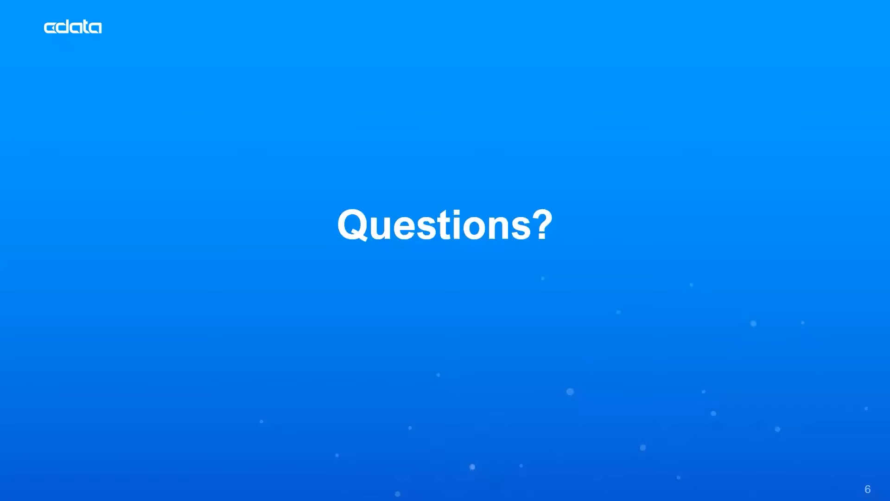